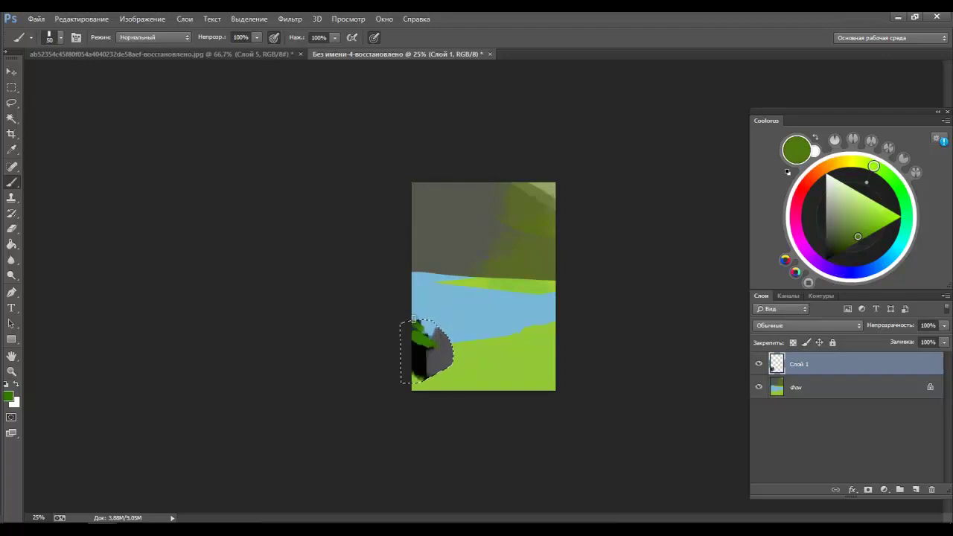
Cover the light green foreground meadow with dark green, using a larger brush.
left_click(838, 242)
key("bracketright")
key("bracketright")
key("bracketright")
key("bracketright")
mouse_move(417, 376)
left_mouse_down()
mouse_move(480, 379)
mouse_move(469, 386)
mouse_move(467, 370)
mouse_move(548, 361)
left_mouse_up()
Block in a low dark boulder with a green top in the middle of the foreground using a lasso selection.
key("l")
key("b")
key("bracketleft")
mouse_move(494, 336)
left_mouse_down()
mouse_move(440, 354)
mouse_move(575, 363)
mouse_move(532, 354)
left_mouse_up()
left_click(488, 356, "alt")
key("ctrl+d")
Paint the upright near-black rock and the small blue-green rock beside the low boulder with a smaller brush.
key("bracketleft")
key("bracketleft")
key("bracketleft")
key("bracketleft")
key("bracketleft")
key("bracketleft")
left_click(504, 323, "alt")
key("ctrl+plus")
left_click_drag(477, 372, 447, 361)
key("ctrl+plus")
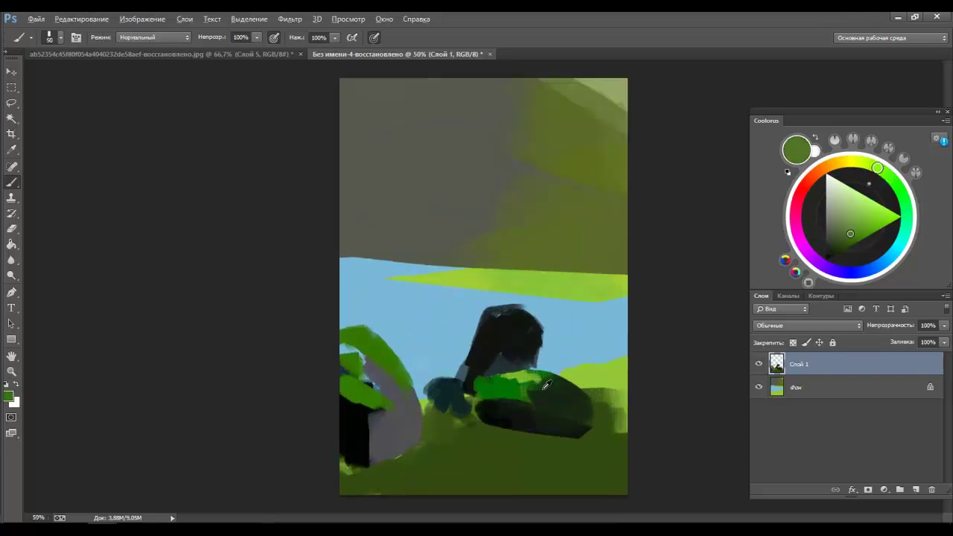
Shade the left foreground rock with dark green and add a light grey highlight along its edge.
mouse_move(444, 408)
left_mouse_down()
mouse_move(390, 406)
mouse_move(527, 394)
mouse_move(368, 458)
left_mouse_up()
left_click(426, 402, "alt")
key("bracketleft")
left_click(366, 365, "alt")
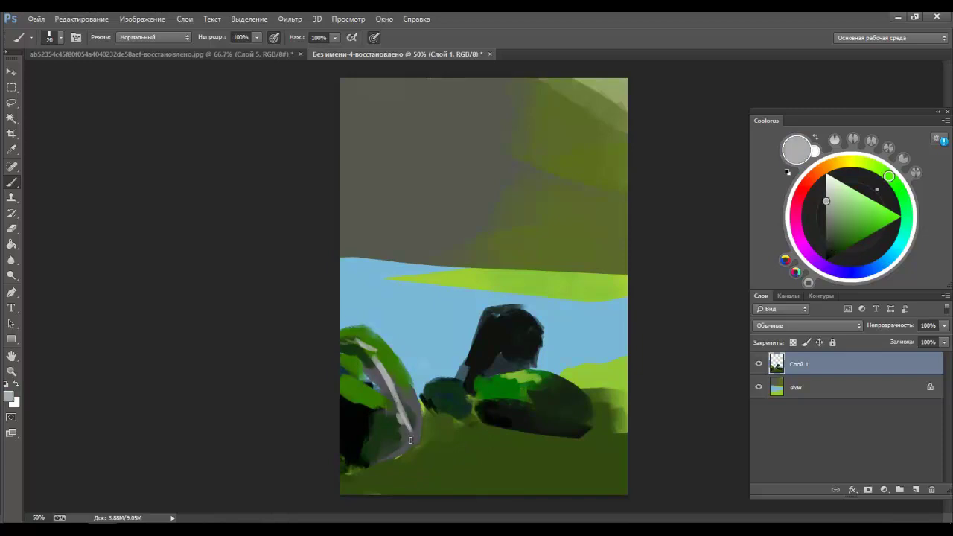
Build up a stack of bright and mid-green rocks above the left foreground rock.
left_click(402, 391, "alt")
mouse_move(387, 372)
left_mouse_down()
mouse_move(400, 352)
mouse_move(364, 319)
mouse_move(335, 320)
mouse_move(381, 338)
mouse_move(376, 276)
mouse_move(358, 277)
mouse_move(392, 276)
mouse_move(391, 299)
mouse_move(379, 257)
left_mouse_up()
left_click(387, 372, "alt")
key("bracketright")
key("bracketright")
key("bracketright")
key("bracketleft")
left_click(349, 294, "alt")
Tint the mountain bluish grey on the Фон layer and rim the upper green rocks with yellow on Слой 1.
key("alt+bracketleft")
left_click(387, 246, "alt")
key("bracketleft")
key("alt+bracketright")
left_click(417, 278, "alt")
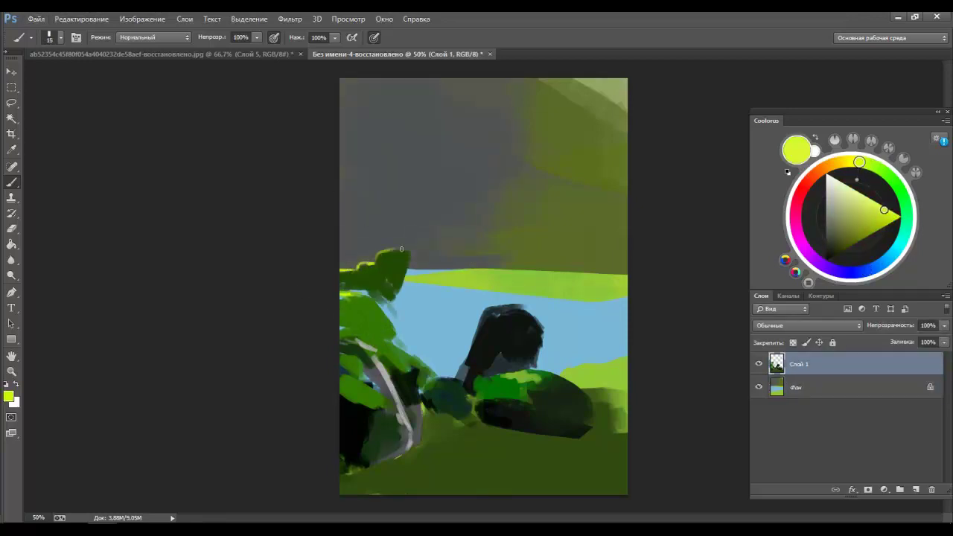
Paint a large boulder with a bright yellow top and a dark green shadow side beside the left rocks.
mouse_move(433, 237)
left_mouse_down()
mouse_move(448, 297)
mouse_move(442, 282)
mouse_move(424, 342)
left_mouse_up()
left_click(446, 402, "alt")
mouse_move(469, 260)
left_mouse_down()
mouse_move(439, 320)
mouse_move(431, 289)
left_mouse_up()
key("bracketright")
left_click(432, 290, "alt")
left_click_drag(372, 317, 405, 360)
Add light accents to the large boulder's side and block in grey and green mountain shapes on the Фон layer.
left_click(427, 409, "alt")
mouse_move(496, 285)
left_mouse_down()
mouse_move(446, 373)
mouse_move(480, 314)
left_mouse_up()
key("bracketright")
key("bracketright")
left_click(452, 352, "alt")
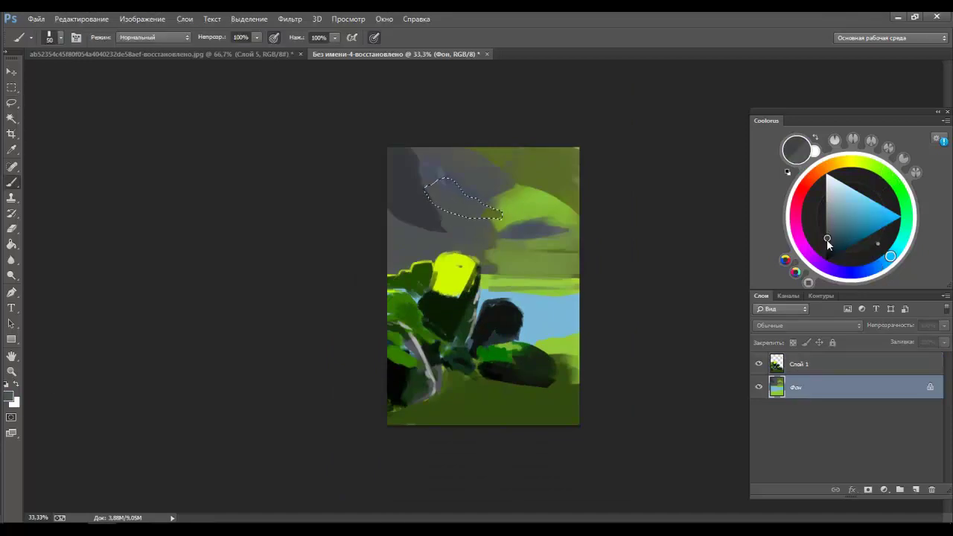
left_click(468, 201, "alt")
key("ctrl+d")
Dab muted green patches onto the grey mountain slope and blend its upper edge.
left_click(431, 176, "alt")
left_click_drag(431, 176, 420, 160)
key("bracketleft")
key("bracketleft")
left_click(529, 193, "alt")
left_click_drag(530, 194, 492, 168)
left_click(509, 158, "alt")
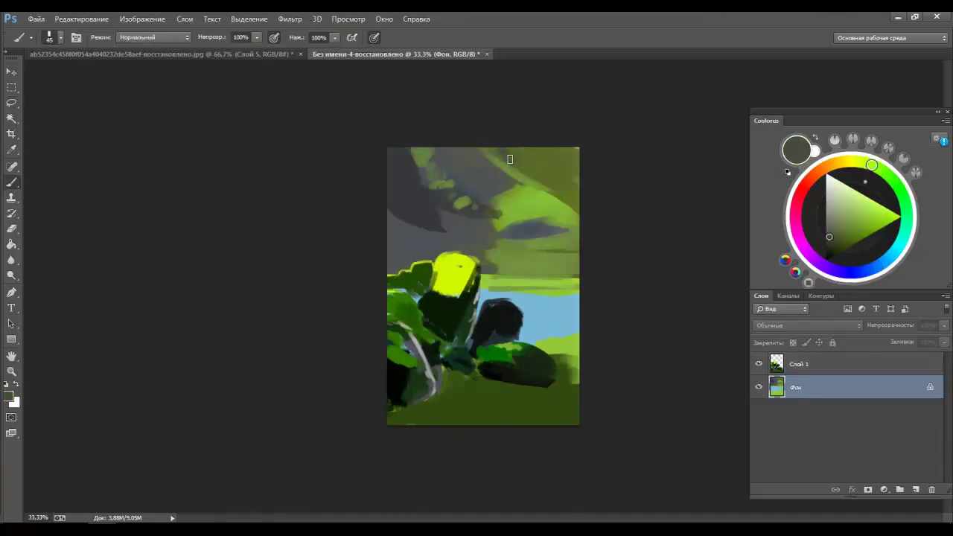
Paint grey-green streaks across the upper hillside and a small dark tree on the light green slope.
left_click(551, 178, "alt")
left_click(578, 206, "alt")
key("l")
key("b")
left_click(513, 212, "alt")
key("ctrl+minus")
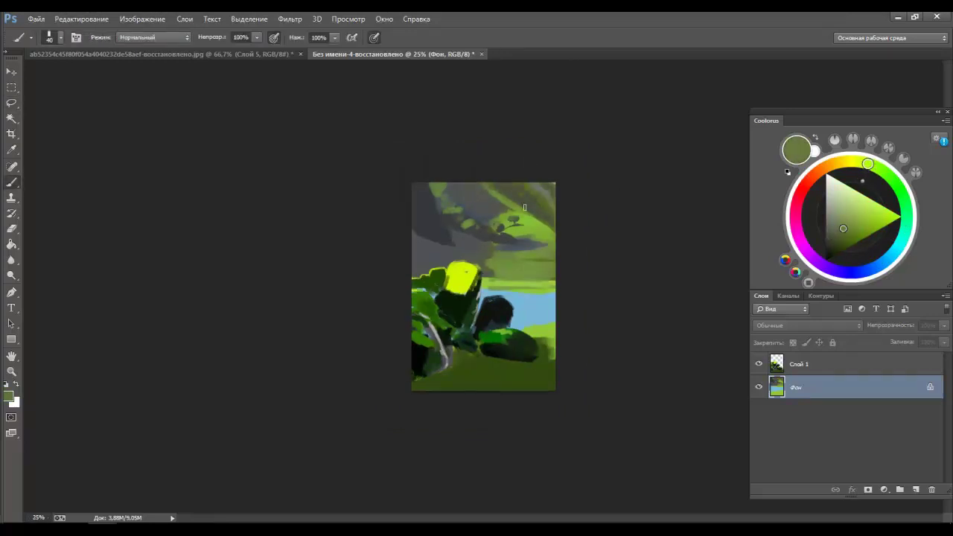
Paint thin horizontal light green strips across the distant valley using narrow lasso selections.
left_click(521, 257, "alt")
left_click_drag(551, 246, 497, 246)
key("l")
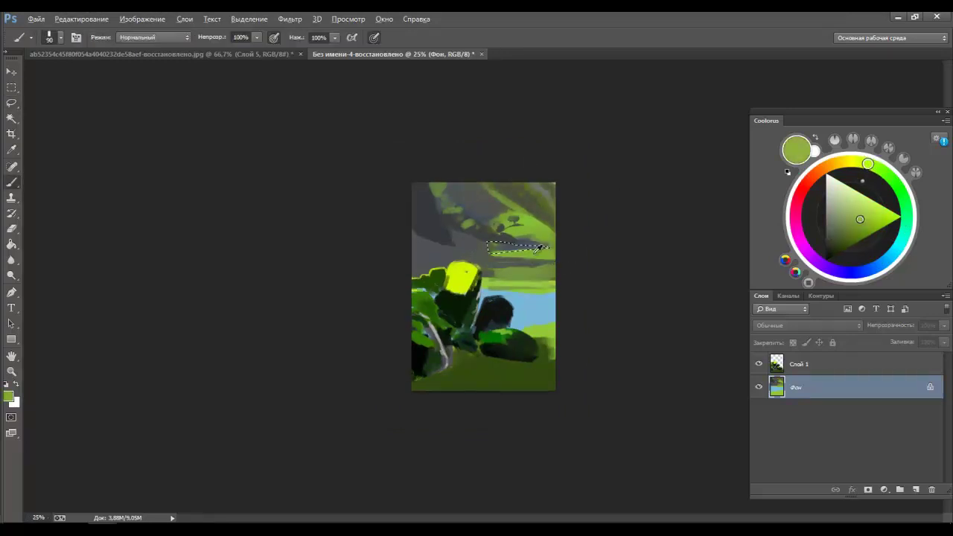
key("b")
key("ctrl+plus")
key("l")
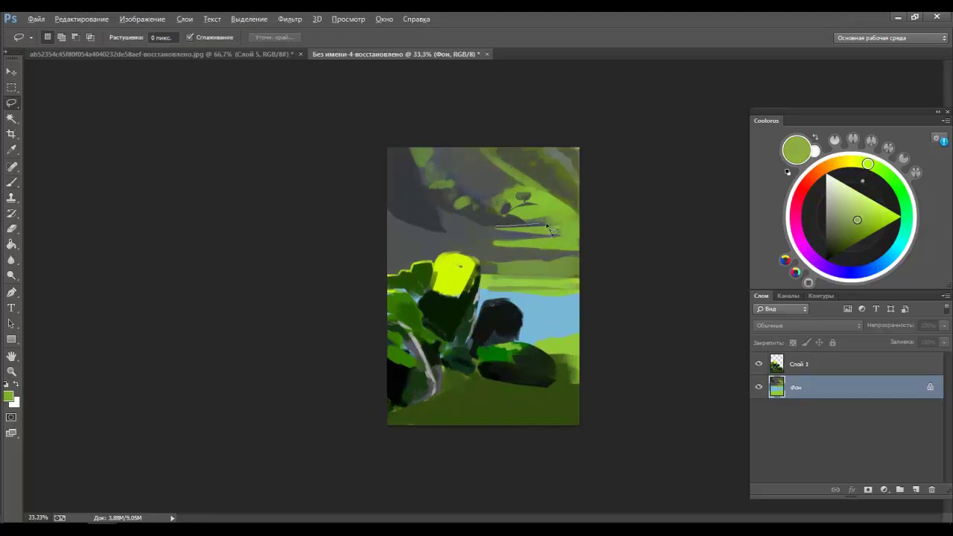
key("b")
left_click(586, 215, "alt")
Extend the canvas on the right side with the Crop tool and fill the added strip of the Фон layer.
key("c")
left_click_drag(579, 286, 598, 286)
key("Return")
key("b")
key("l")
left_click_drag(555, 130, 585, 425)
key("Delete")
key("Return")
Paint the extended hillside over the filled strip and add light green grass tufts along the near shore.
key("b")
left_click(531, 179, "alt")
mouse_move(518, 220)
left_mouse_down()
mouse_move(545, 256)
mouse_move(529, 281)
mouse_move(528, 331)
mouse_move(512, 329)
mouse_move(588, 327)
left_mouse_up()
left_click(551, 312, "alt")
left_click(573, 349, "alt")
Extend the dark green foreground mound across the widened area and add darker patches with a large brush.
key("bracketright")
key("bracketright")
key("bracketright")
left_click_drag(558, 417, 595, 372)
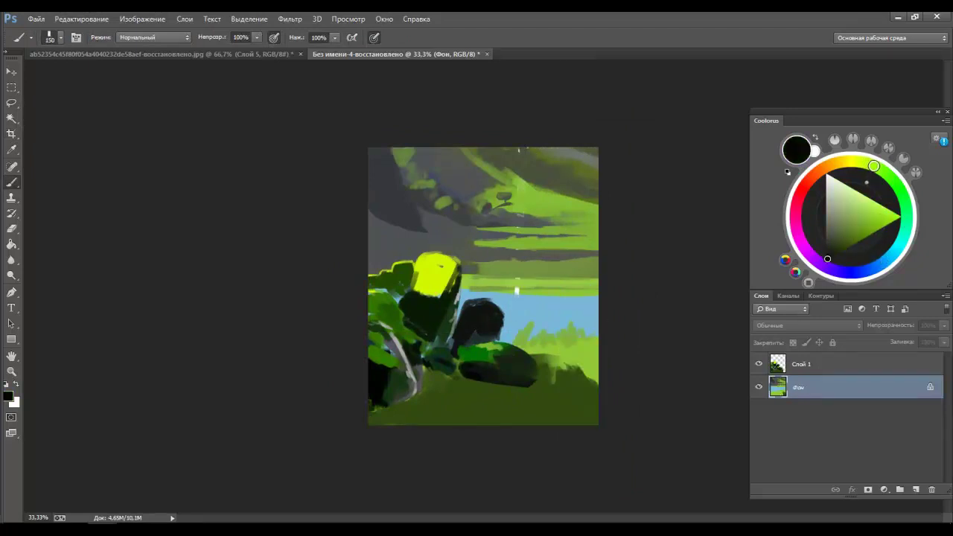
left_click_drag(432, 401, 394, 419)
left_click_drag(566, 409, 366, 424)
Paint a narrow blue strip of water across the far green shore with a much smaller brush.
key("bracketleft")
key("bracketleft")
key("bracketleft")
key("bracketleft")
key("bracketleft")
key("bracketleft")
key("bracketleft")
key("bracketleft")
left_click(478, 290, "alt")
mouse_move(560, 272)
left_mouse_down()
mouse_move(469, 270)
mouse_move(584, 265)
left_mouse_up()
left_click(521, 249, "alt")
Draw a thin near-black shoreline along the upper edge of the distant water.
key("d")
key("bracketleft")
key("bracketleft")
key("bracketleft")
key("bracketleft")
key("ctrl+plus")
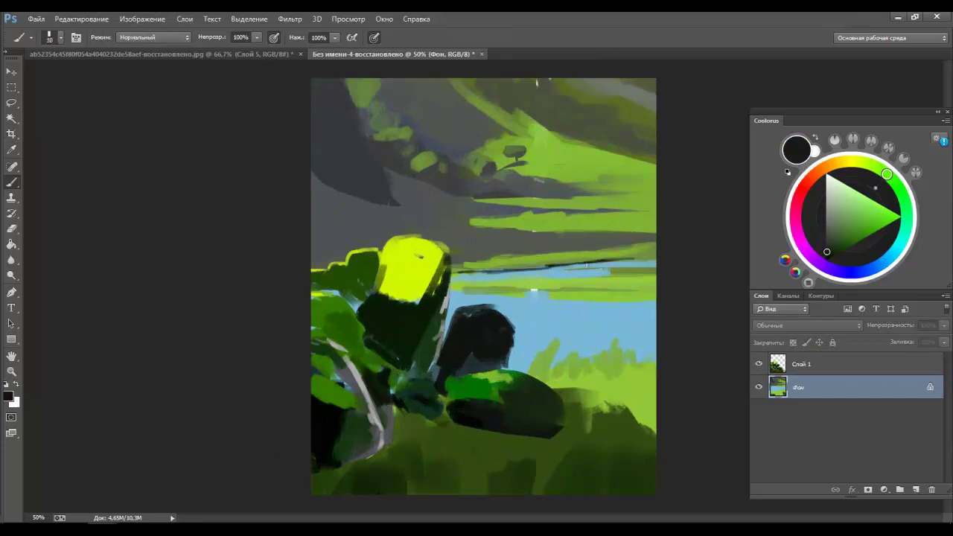
Add lighter blue textured strokes to the lake behind the upright rock with an enlarged brush.
key("ctrl+minus")
left_click(562, 276, "alt")
key("bracketright")
key("bracketright")
key("bracketright")
left_click(549, 308, "alt")
key("bracketright")
key("bracketright")
key("bracketright")
left_click_drag(538, 313, 512, 280)
Sketch a small yellow standing figure on top of the large boulder on the Слой 1 layer.
key("alt+bracketright")
key("ctrl+plus")
left_click(413, 257, "alt")
key("bracketleft")
key("bracketleft")
key("bracketleft")
key("bracketleft")
key("bracketleft")
key("bracketleft")
left_click(419, 201)
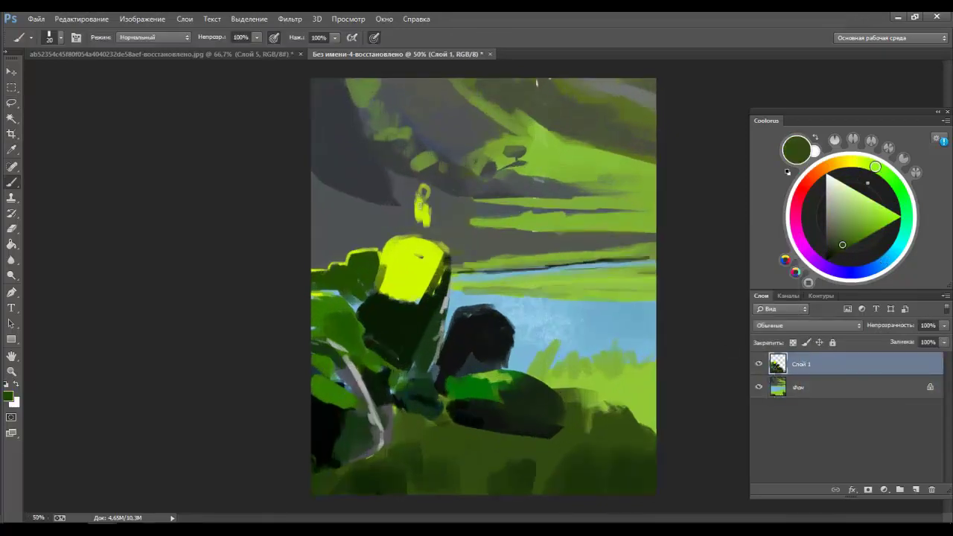
Shade the standing figure with dark green and clean up its silhouette with the Eraser.
left_click(428, 233, "alt")
left_click_drag(427, 233, 422, 205)
left_click(424, 216, "alt")
key("bracketright")
left_click(422, 214, "alt")
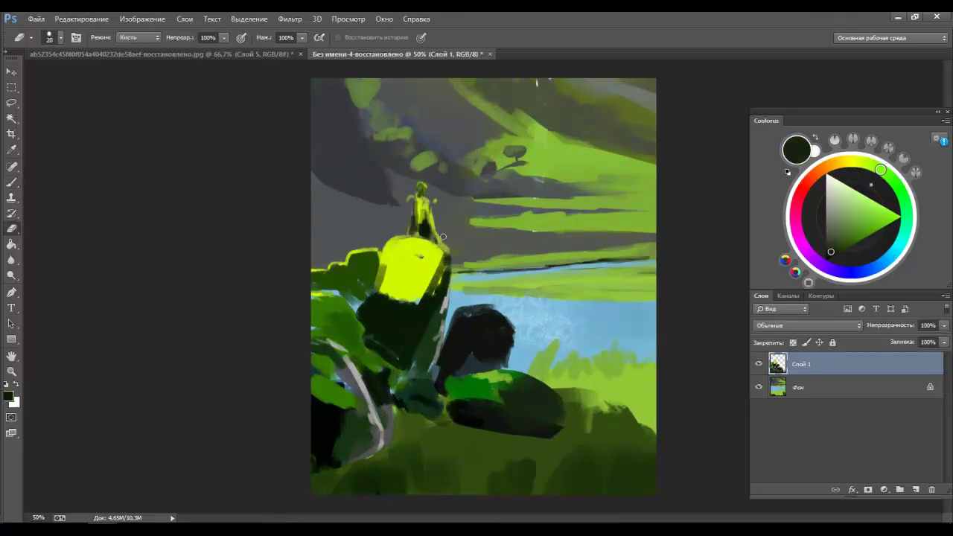
Shift the central rocks to the right and paint a dark green rock in the gap beside them.
key("alt+bracketleft")
key("alt+bracketright")
mouse_move(436, 372)
left_mouse_down()
mouse_move(455, 335)
mouse_move(447, 376)
mouse_move(461, 417)
mouse_move(484, 439)
left_mouse_up()
left_click(518, 328, "alt")
key("bracketright")
key("bracketright")
key("bracketright")
key("bracketright")
key("bracketleft")
key("bracketleft")
key("bracketleft")
left_click(501, 393, "alt")
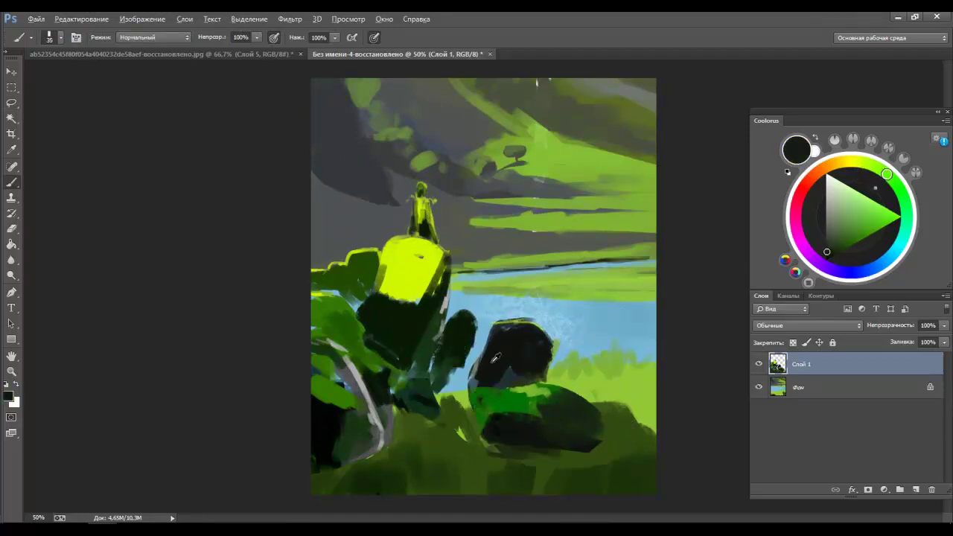
Paint a muted green facet on the upright rock and a small yellow-topped rock behind it.
mouse_move(484, 361)
left_mouse_down()
mouse_move(455, 403)
mouse_move(451, 356)
mouse_move(512, 301)
left_mouse_up()
key("bracketleft")
left_click(466, 373, "alt")
left_click(502, 321, "alt")
left_click(506, 312, "alt")
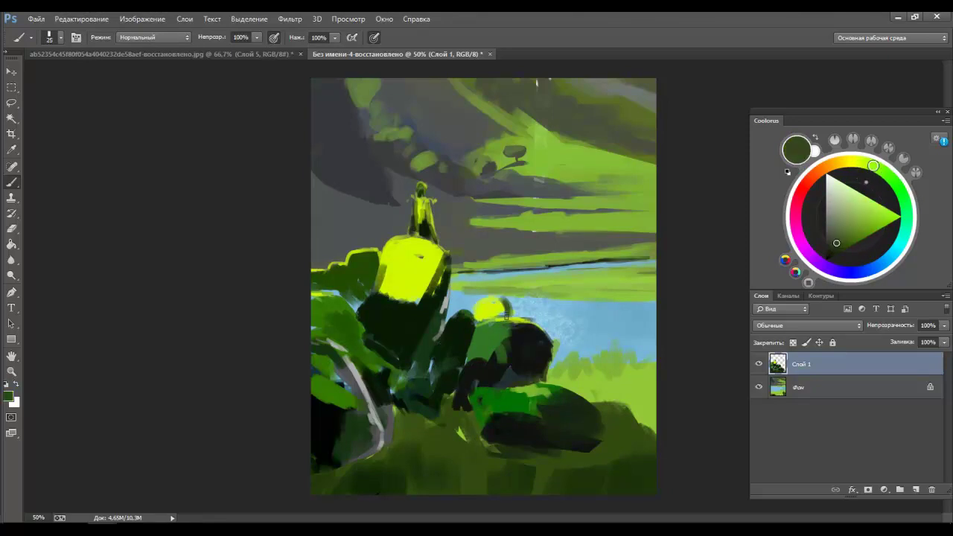
Extend the upright rock's right side with dark green and a thin grey edge, and darken the low boulder's underside.
key("bracketright")
key("bracketright")
key("bracketright")
key("bracketright")
left_click(360, 385, "alt")
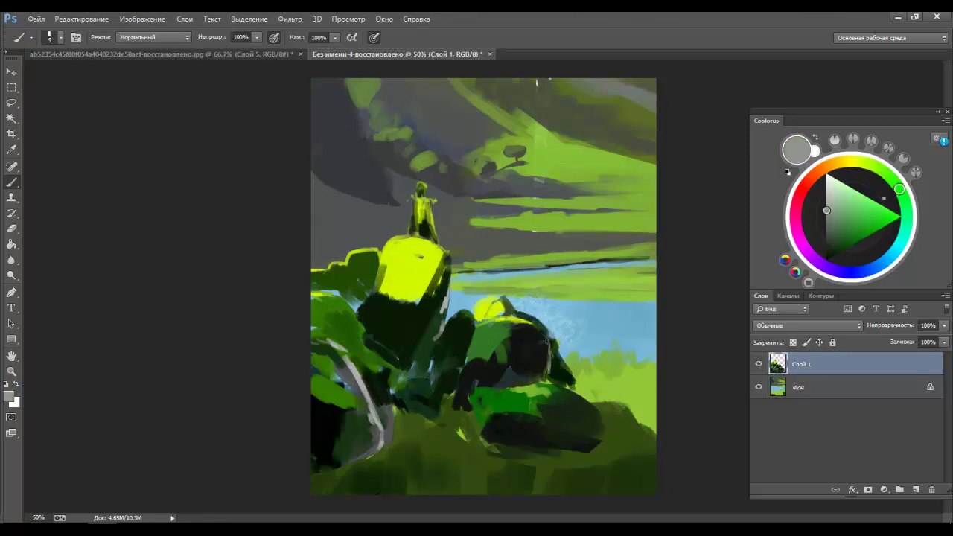
left_click(513, 432, "alt")
left_click_drag(584, 446, 503, 442)
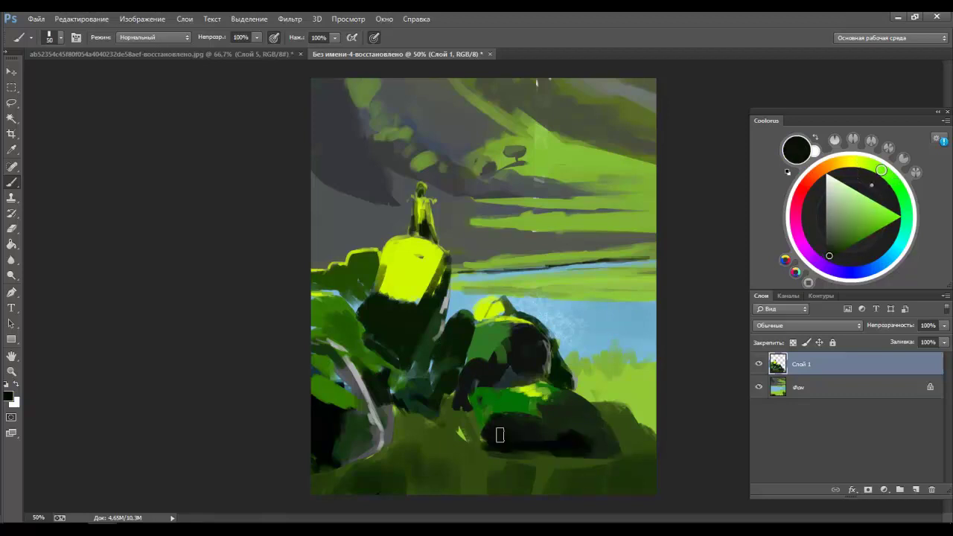
Paint a tall dark green rock on the lake side of the central rounded rock.
left_click_drag(565, 355, 588, 387)
left_click(525, 319, "alt")
left_click(573, 327, "alt")
key("bracketleft")
key("bracketright")
key("bracketright")
key("bracketright")
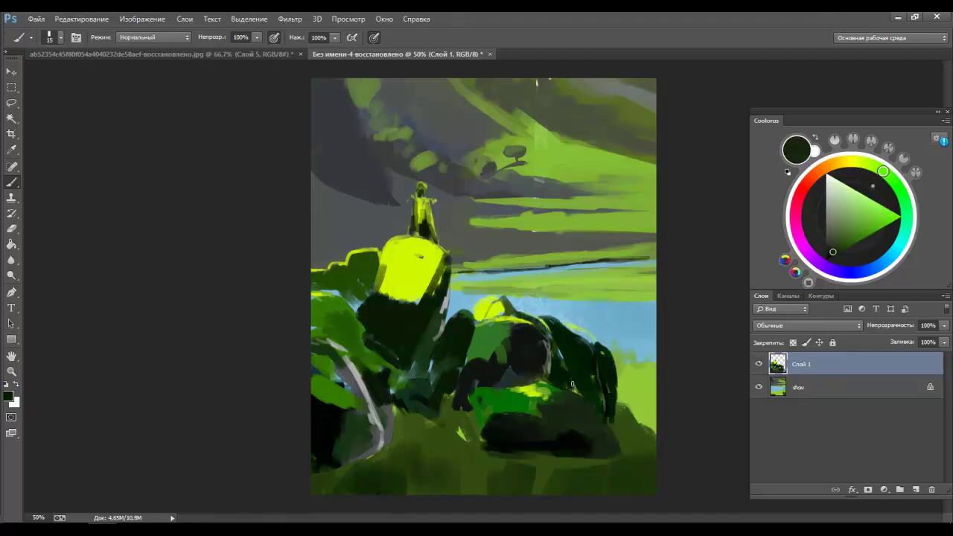
Blend the rounded rock's green facet and cover the grey edge of the figure's boulder with dark green.
left_click(497, 350, "alt")
left_click(443, 336, "alt")
key("bracketleft")
key("bracketleft")
key("bracketleft")
key("bracketleft")
key("bracketleft")
key("bracketleft")
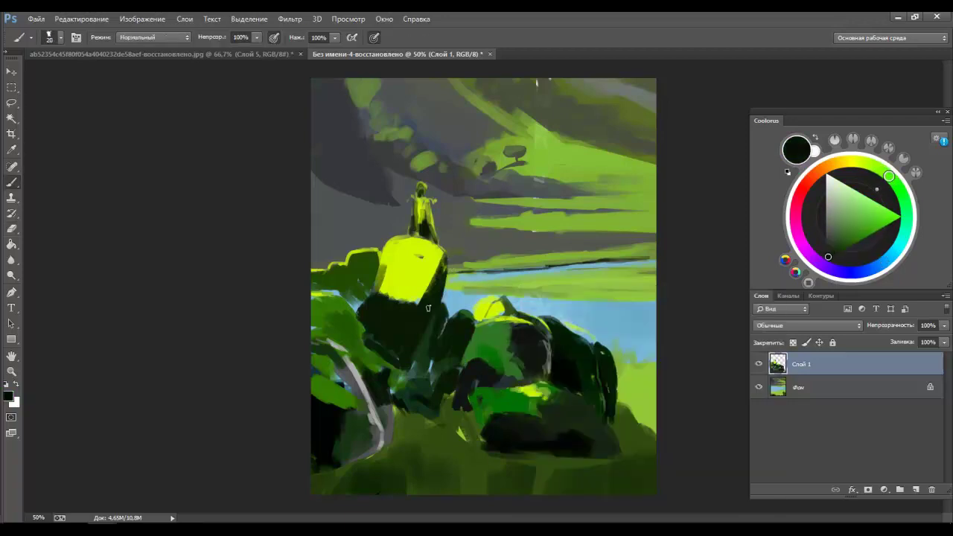
Paint an olive half-shadow beneath the yellow face of the boulder under the figure.
key("bracketright")
key("bracketright")
key("bracketright")
left_click(437, 316, "alt")
left_click_drag(420, 283, 407, 313)
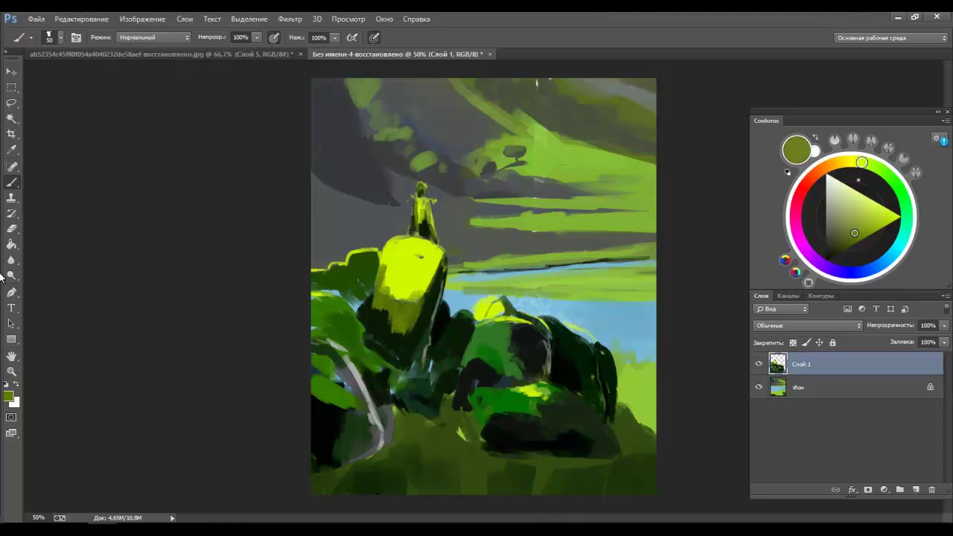
Touch up the boulder's upper rim with dark olive beneath the figure's feet.
key("bracketleft")
key("bracketleft")
left_click(348, 289, "alt")
key("ctrl+plus")
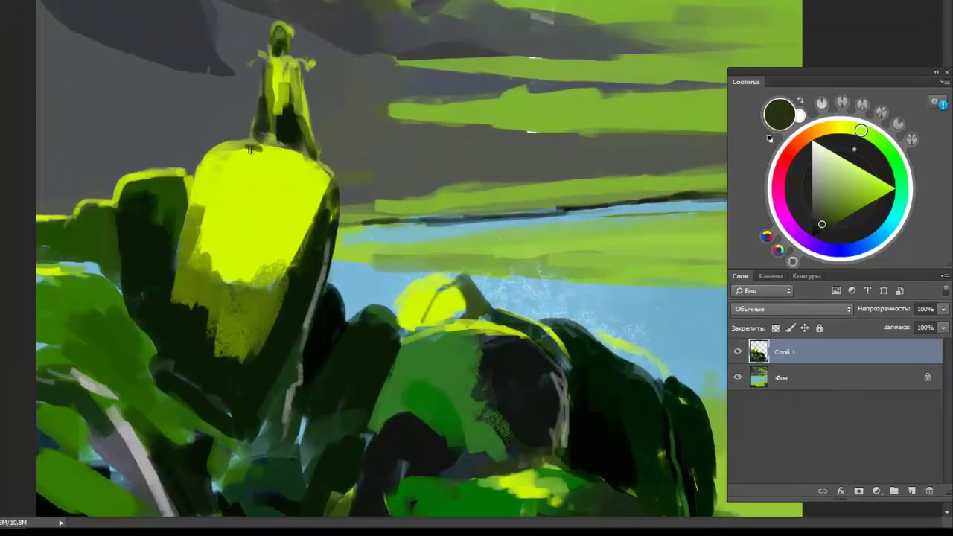
right_click(250, 149)
key("Escape")
key("ctrl+minus")
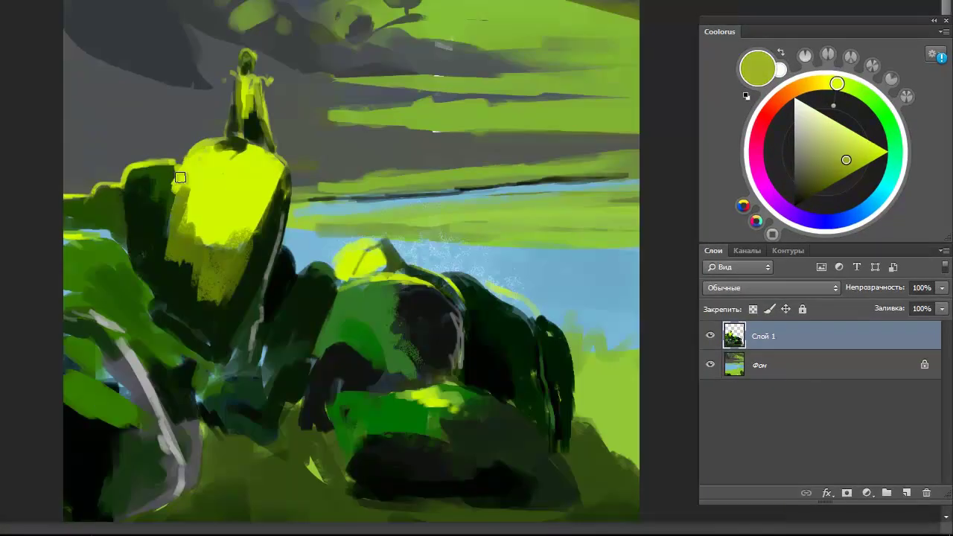
Shade the figure's boulder with dark olive around its yellow face, leaving a narrow olive wedge below it.
left_click(176, 209, "alt")
mouse_move(200, 263)
left_mouse_down()
mouse_move(206, 310)
mouse_move(195, 261)
mouse_move(207, 224)
left_mouse_up()
scroll(217, 154, "down", 1)
scroll(217, 154, "down", 1)
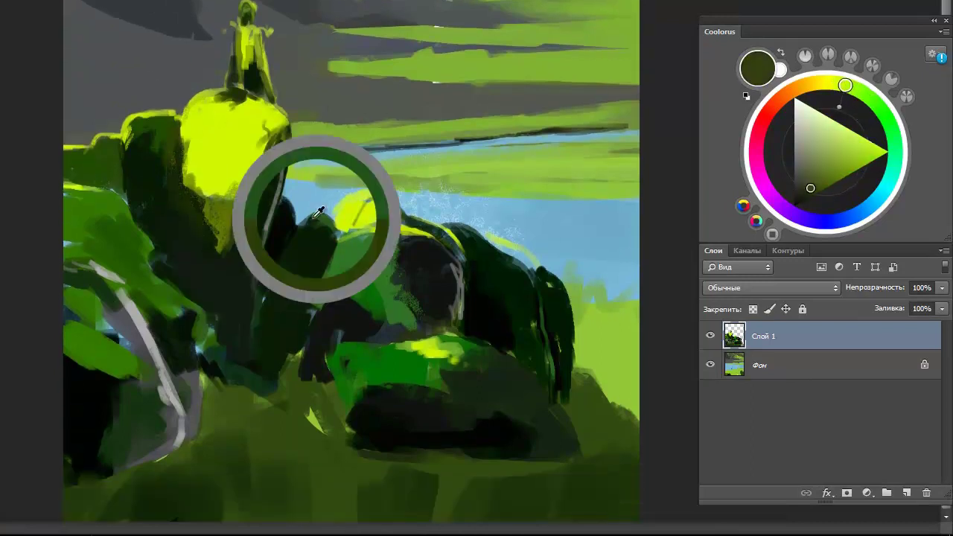
key("ctrl+minus")
left_click(200, 259, "alt")
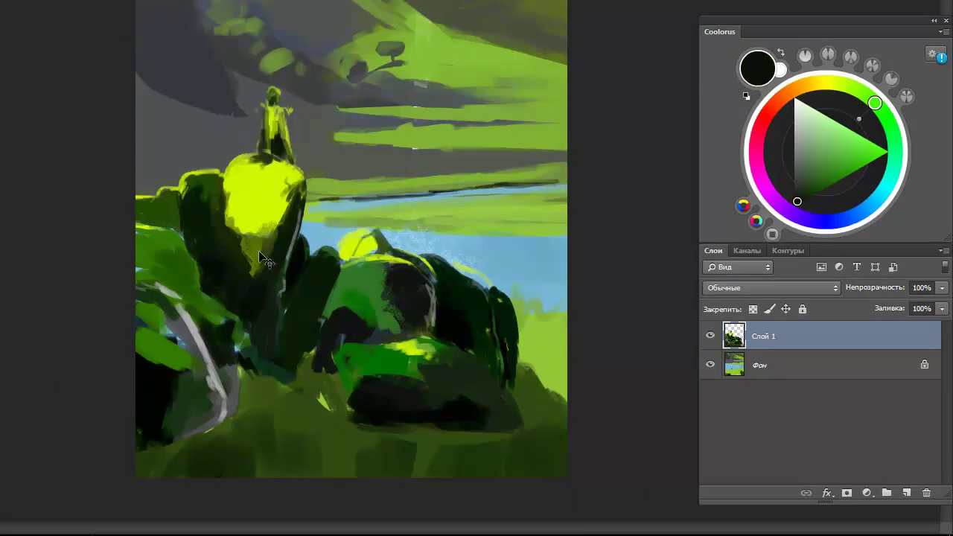
key("ctrl+d")
key("ctrl+plus")
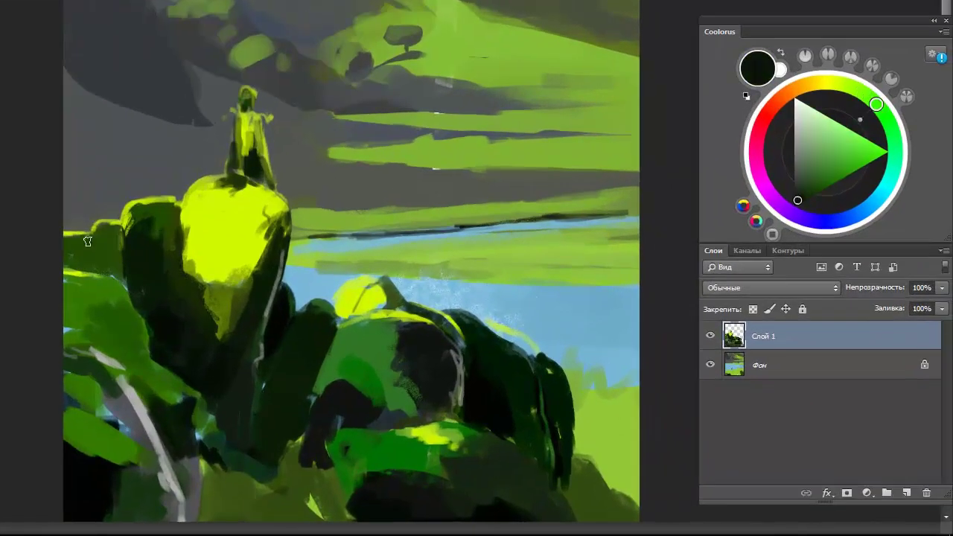
Darken the small rock at the far left and refine the yellow-green rim of the slope below it.
left_click(88, 242, "alt")
left_click(75, 265, "alt")
left_click(89, 271, "alt")
left_click(112, 282, "alt")
scroll(144, 253, "down", 1)
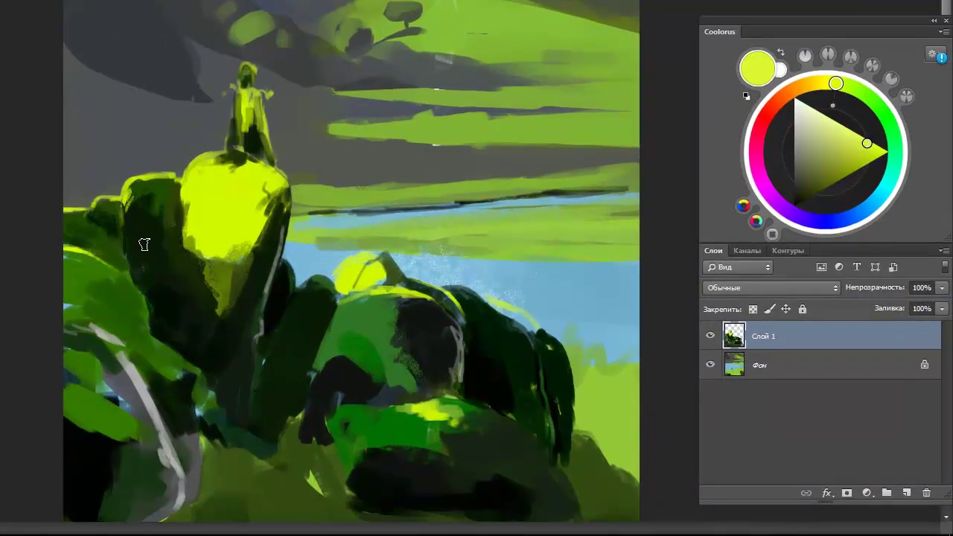
Vary the left green slope with muted and darker green patches.
left_click(76, 298, "alt")
scroll(115, 310, "down", 1)
left_click(82, 286, "alt")
left_click(110, 298, "alt")
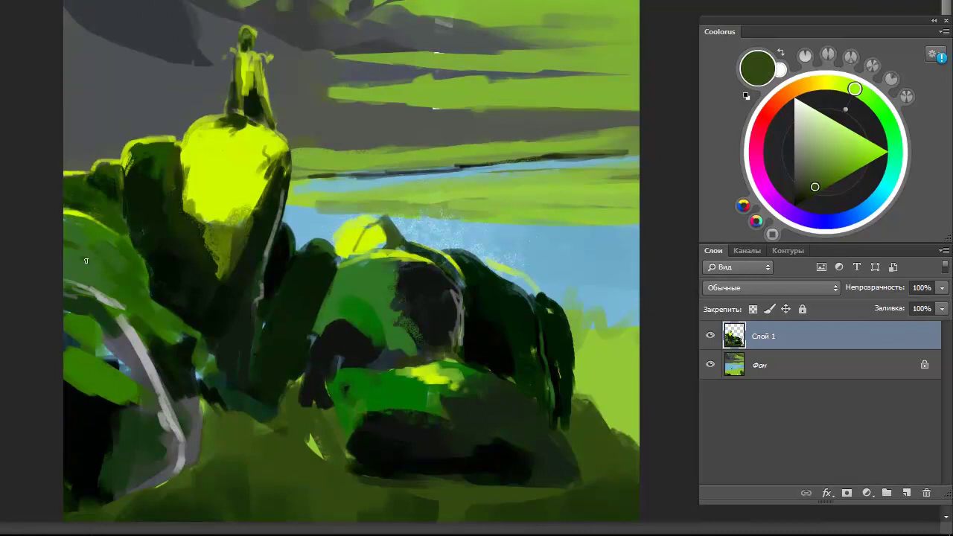
left_click(82, 257, "alt")
left_click(111, 269, "alt")
left_click(136, 256, "alt")
left_click(154, 276, "alt")
Paint lilac-grey facets on the lower left boulder and dark green grass strokes around its base.
scroll(153, 276, "down", 1)
left_click(191, 204, "alt")
left_click(148, 317, "alt")
left_click(138, 320, "alt")
mouse_move(130, 322)
left_mouse_down()
mouse_move(152, 433)
mouse_move(121, 440)
left_mouse_up()
left_click(108, 435, "alt")
left_click(125, 417, "alt")
key("ctrl+minus")
left_click(149, 454, "alt")
left_click(163, 471, "alt")
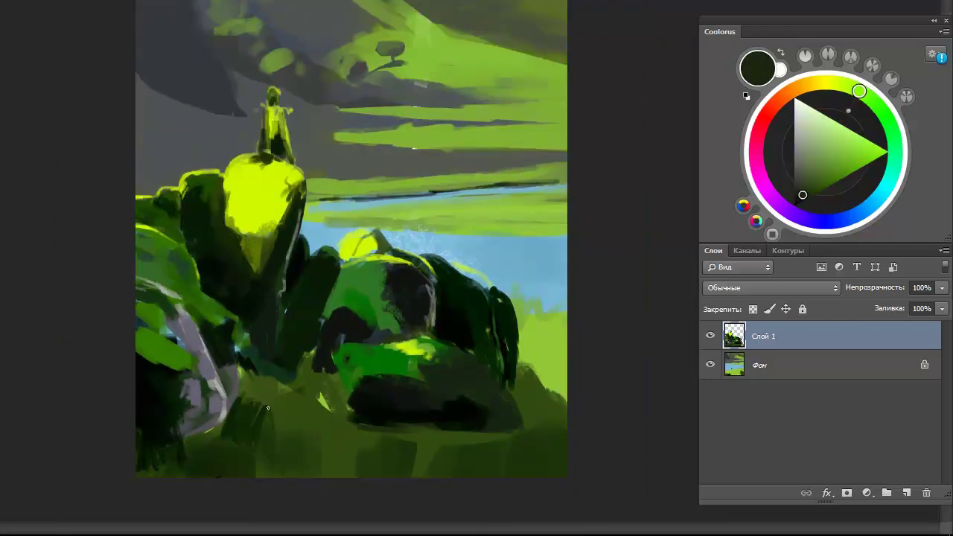
Extend the left slope's lower end with muted green down to the small stones beneath the figure's boulder.
key("ctrl+plus")
left_click(223, 365, "alt")
left_click(226, 357, "alt")
left_click(230, 352, "alt")
left_click(221, 362, "alt")
left_click(215, 336, "alt")
left_click(158, 281, "alt")
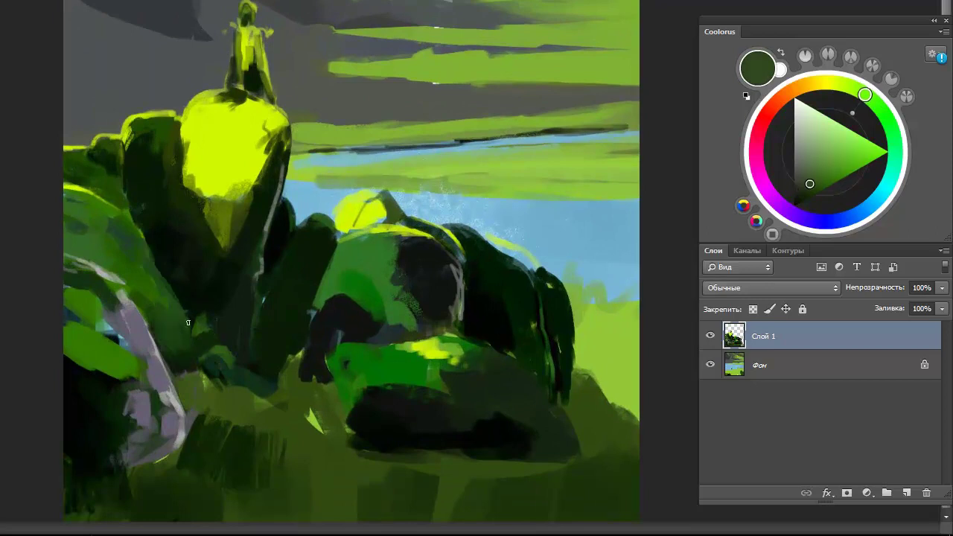
Add pale grey edge highlights to the left slope and the shadowed side of the figure's boulder.
left_click(122, 294, "alt")
key("ctrl+plus")
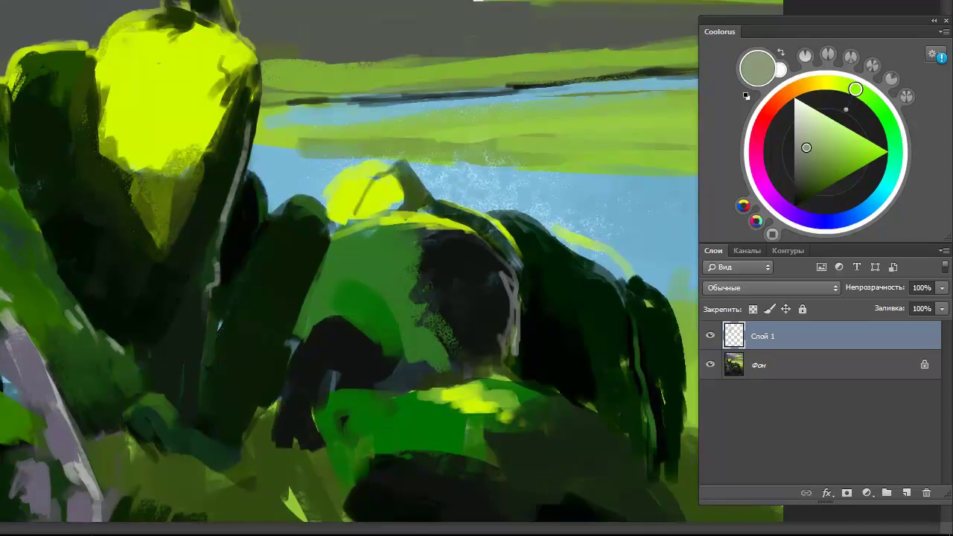
left_click_drag(216, 197, 216, 123)
left_click(199, 206, "alt")
left_click(183, 276, "alt")
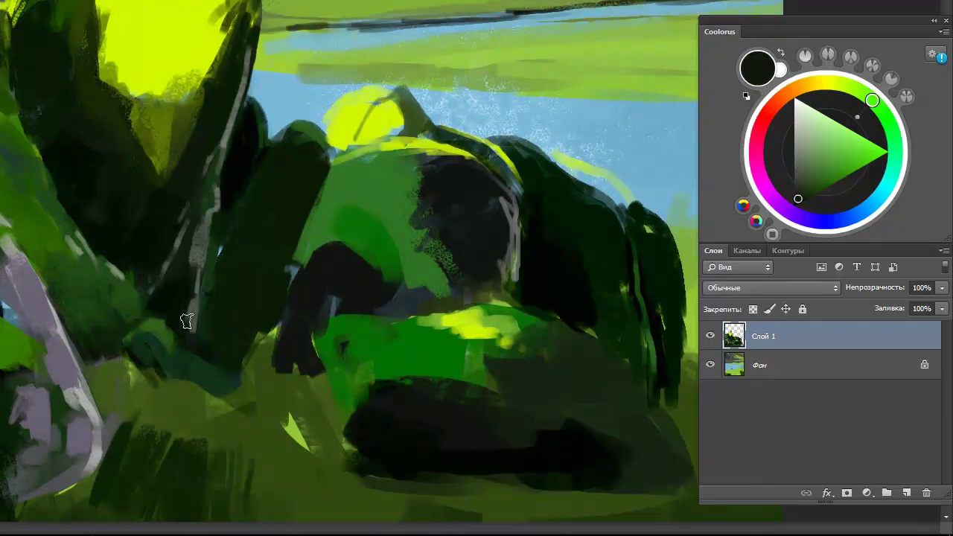
left_click(195, 256, "alt")
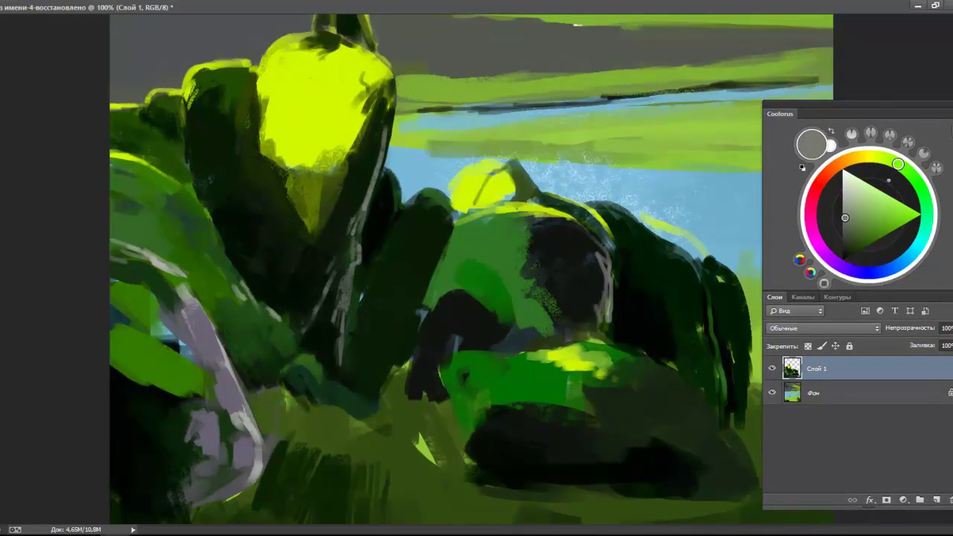
Round off the left end of the low boulder with medium and dark greens.
scroll(357, 340, "down", 2)
left_click(447, 290, "alt")
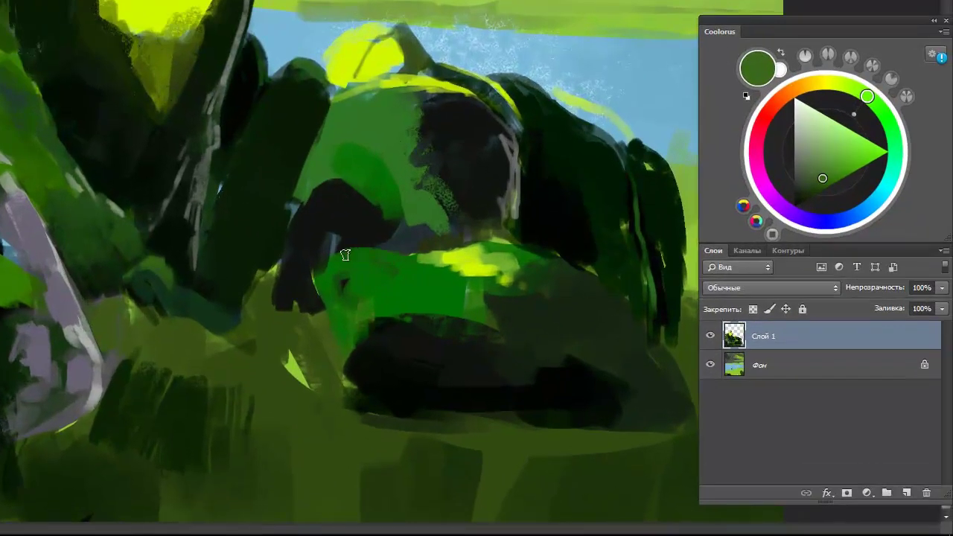
left_click(325, 313, "alt")
left_click(333, 334, "alt")
scroll(241, 370, "down", 1)
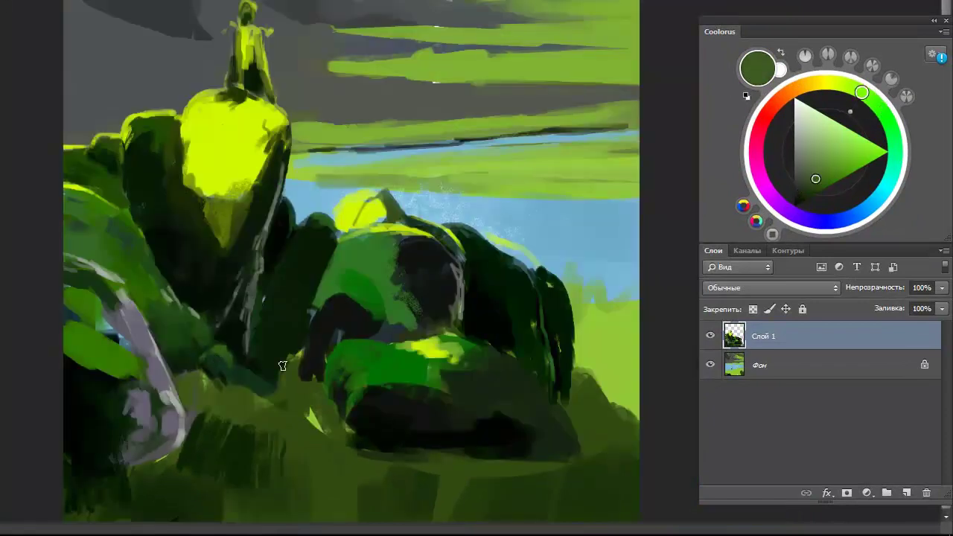
Paint small rounded green stones in the gap beside the low boulder and roughen its dark base.
left_click(277, 384, "alt")
left_click_drag(277, 384, 327, 390)
left_click(350, 411, "alt")
left_click(345, 422, "alt")
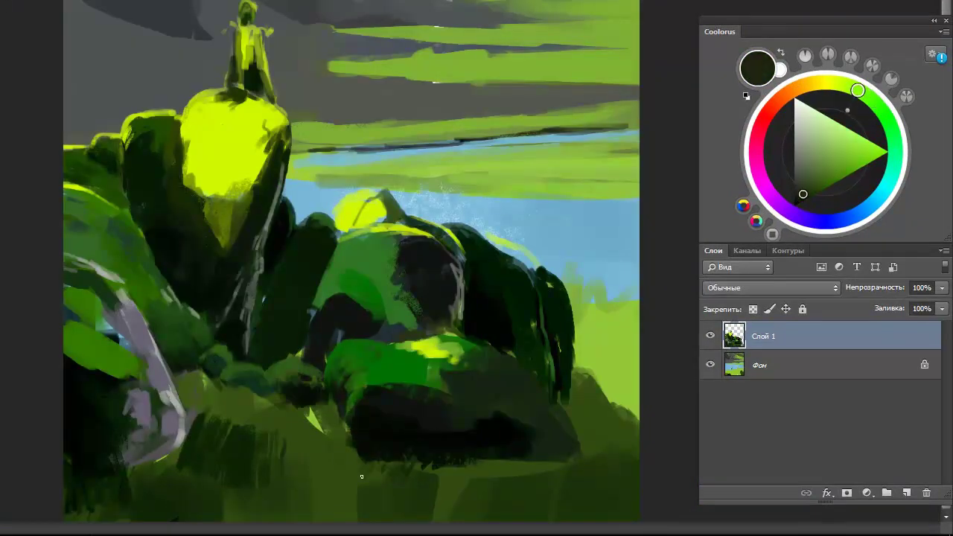
left_click(295, 373, "alt")
Build a row of mossy green stones left of the low boulder with a dark shadow beneath them.
left_click_drag(227, 408, 313, 447)
left_click(221, 404, "alt")
left_click(258, 453, "alt")
left_click(297, 430, "alt")
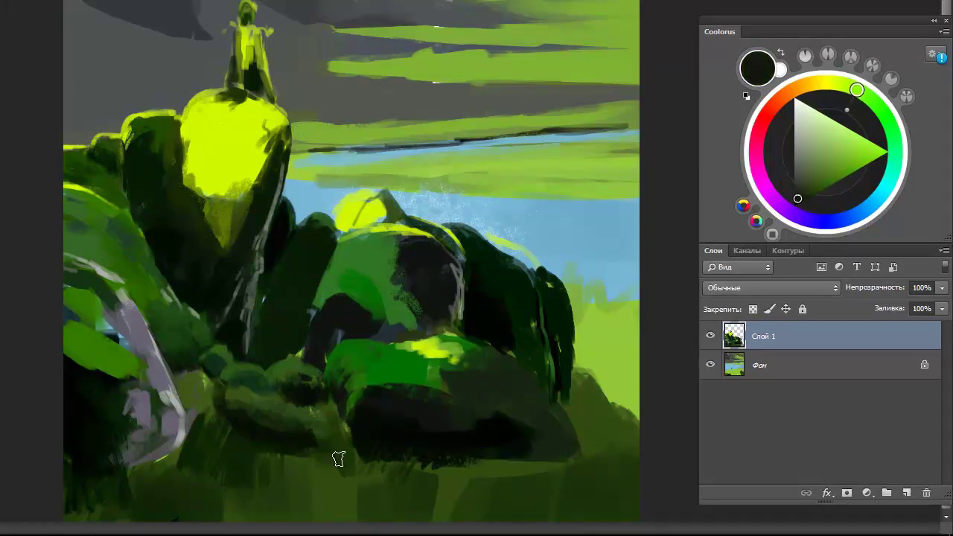
left_click_drag(305, 426, 350, 455)
left_click(256, 400, "alt")
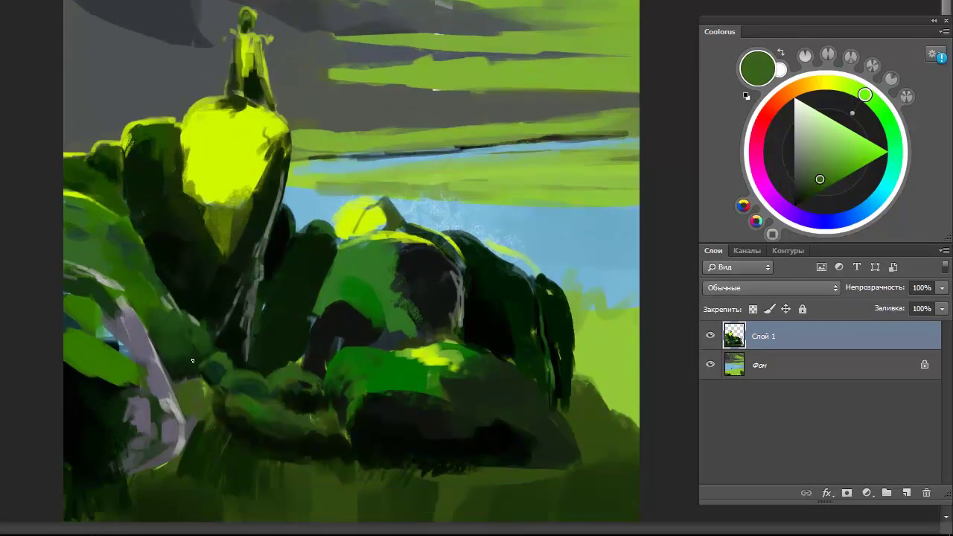
Darken the crevice between the lilac-edged boulder and the green slope, and touch up the figure's boulder.
left_click(208, 416, "alt")
left_click_drag(209, 417, 166, 355)
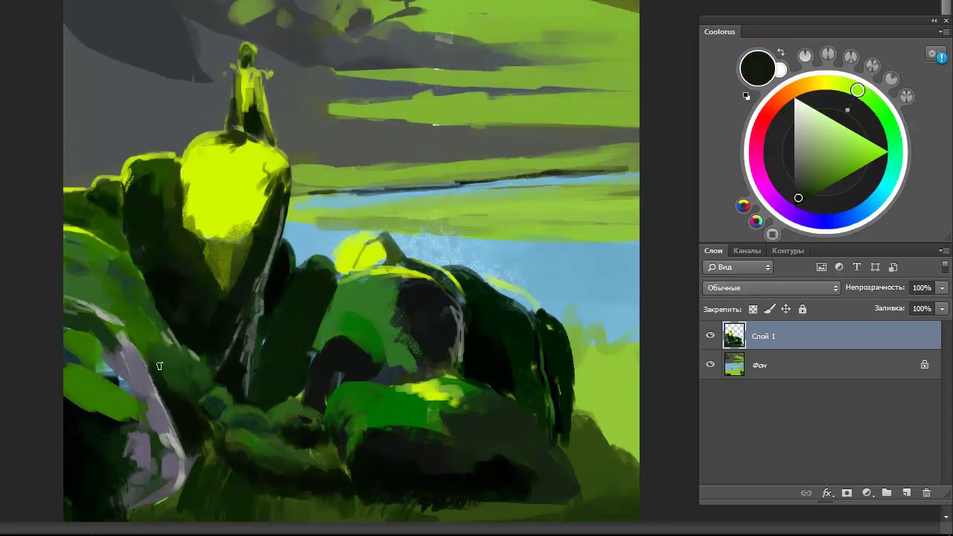
left_click(210, 201, "alt")
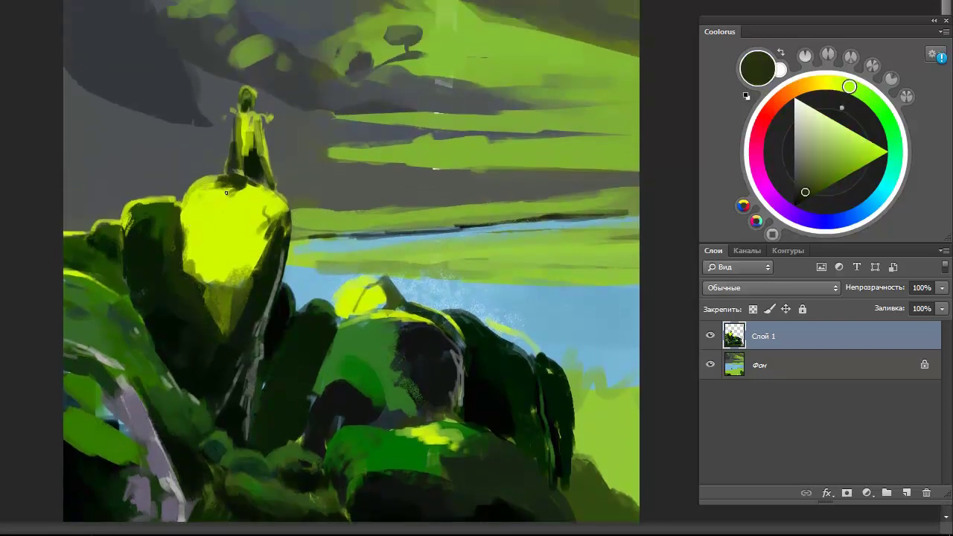
left_click(266, 227, "alt")
left_click(245, 298, "alt")
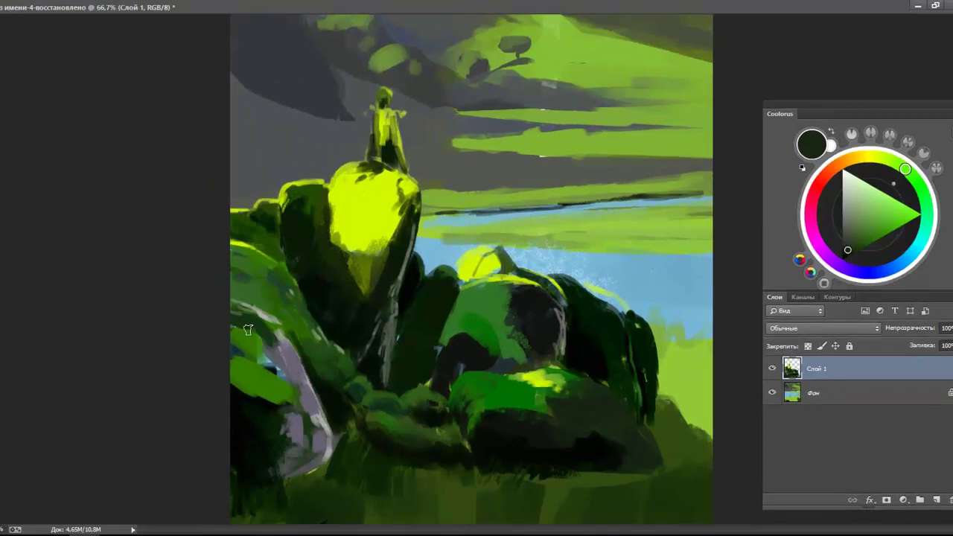
Cover the left boulder's light green patch and blue gap with dark green, and add pale lilac flecks.
mouse_move(248, 329)
left_mouse_down()
mouse_move(256, 357)
mouse_move(275, 372)
left_mouse_up()
left_click(260, 336, "alt")
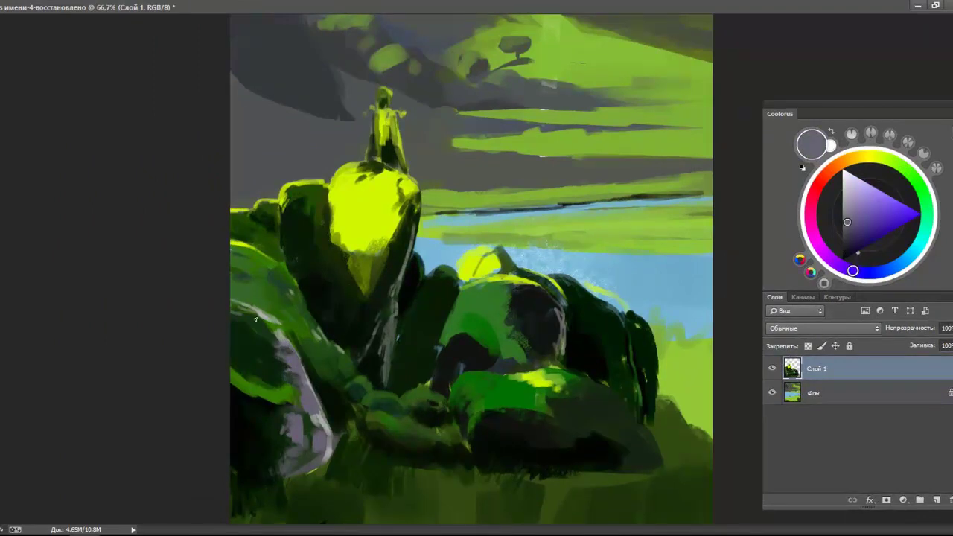
left_click(275, 372, "alt")
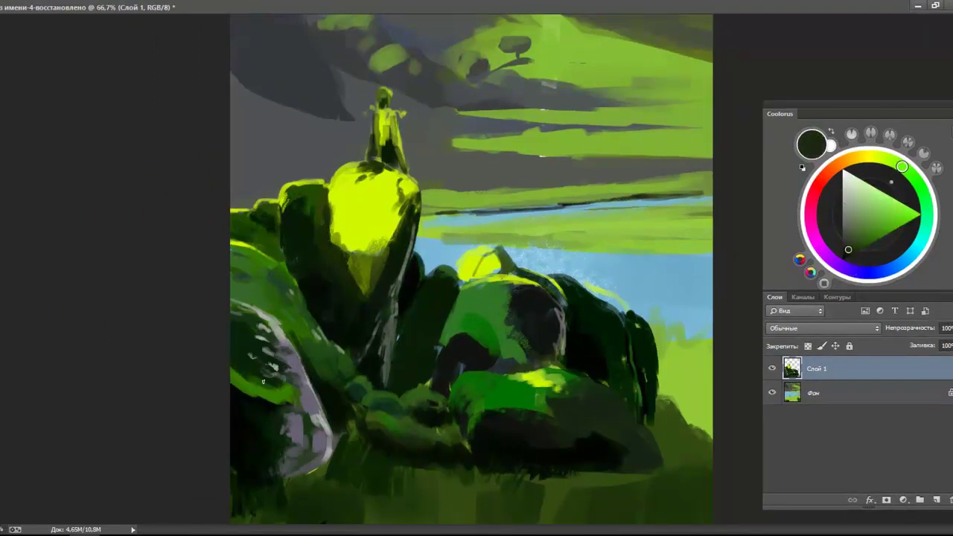
left_click(256, 379, "alt")
Break up the left boulder's bright green stripe and dab pale grey flecks below it.
left_click(298, 394, "alt")
left_click(261, 378, "alt")
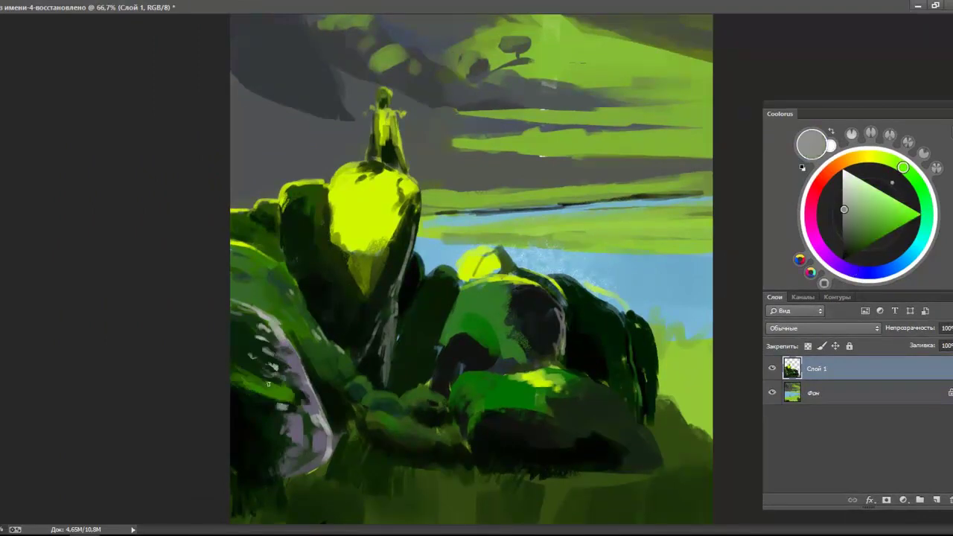
left_click(256, 387, "alt")
left_click(261, 444, "alt")
left_click(271, 491, "alt")
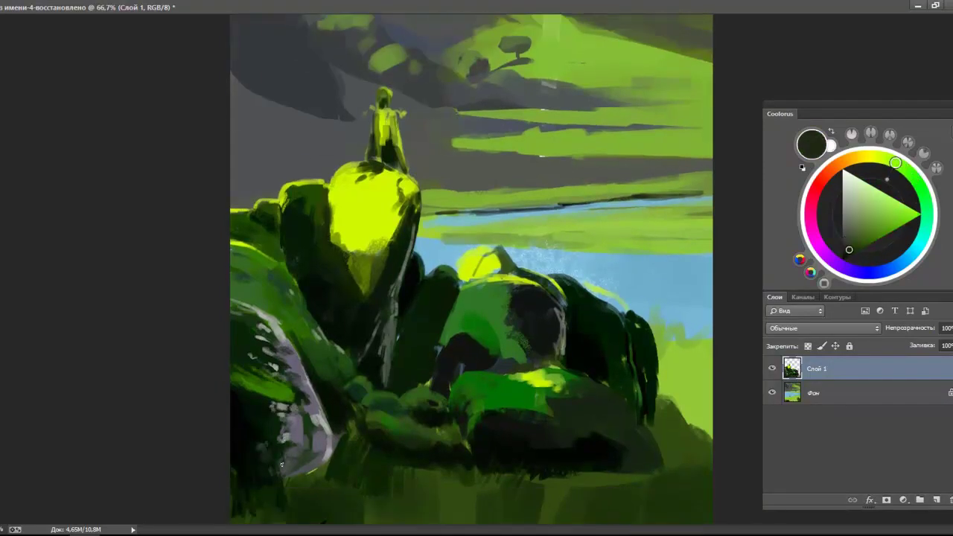
Tone down the lilac patches at the left boulder's base with dark green strokes.
scroll(279, 447, "up", 2)
left_click(296, 356, "alt")
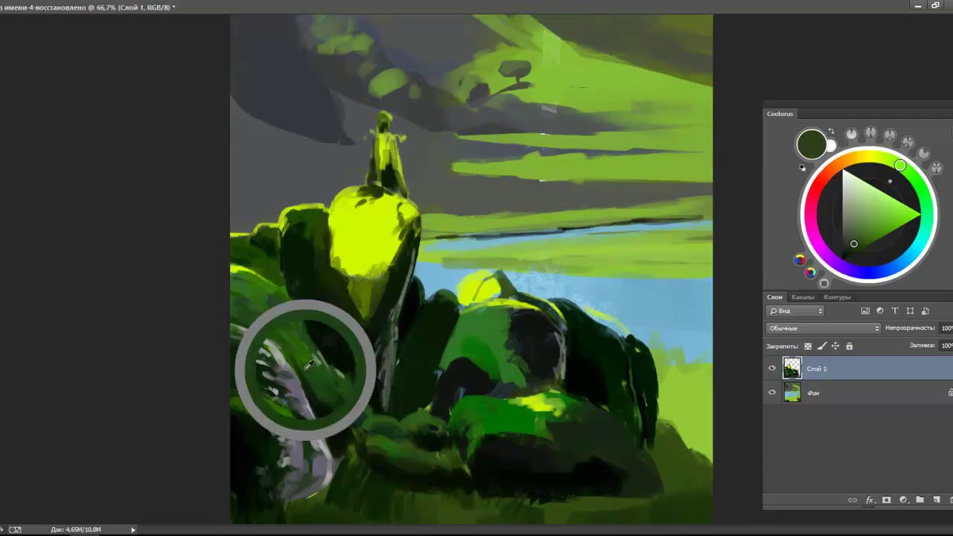
scroll(301, 402, "down", 2)
left_click(312, 436, "alt")
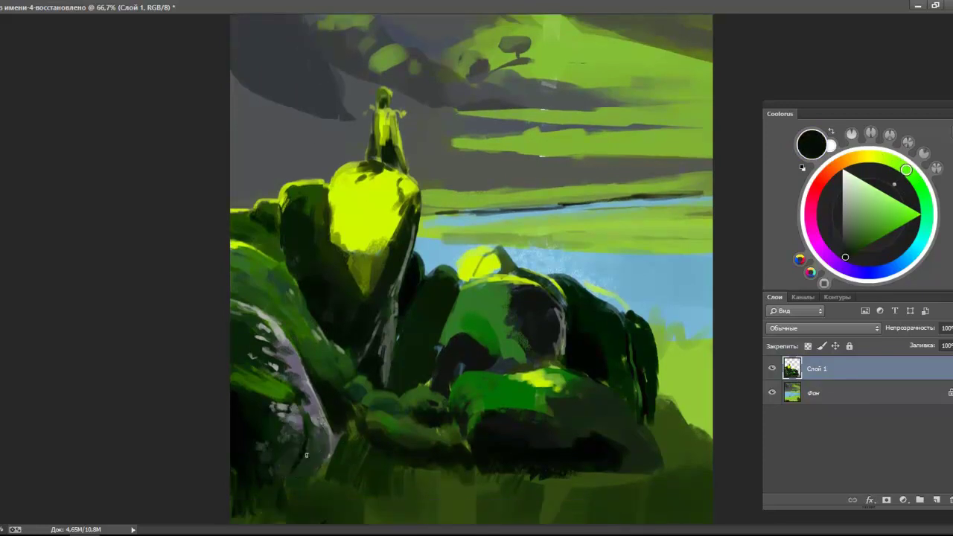
Paint dark green grass around the foot of the left boulder.
left_click(336, 444, "alt")
key("ctrl+minus")
left_click(342, 467, "alt")
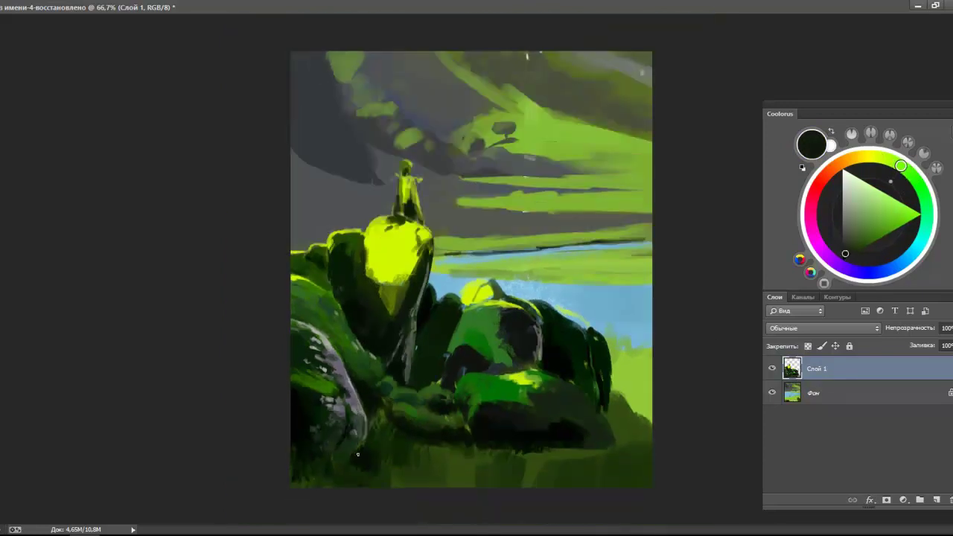
left_click(333, 458, "alt")
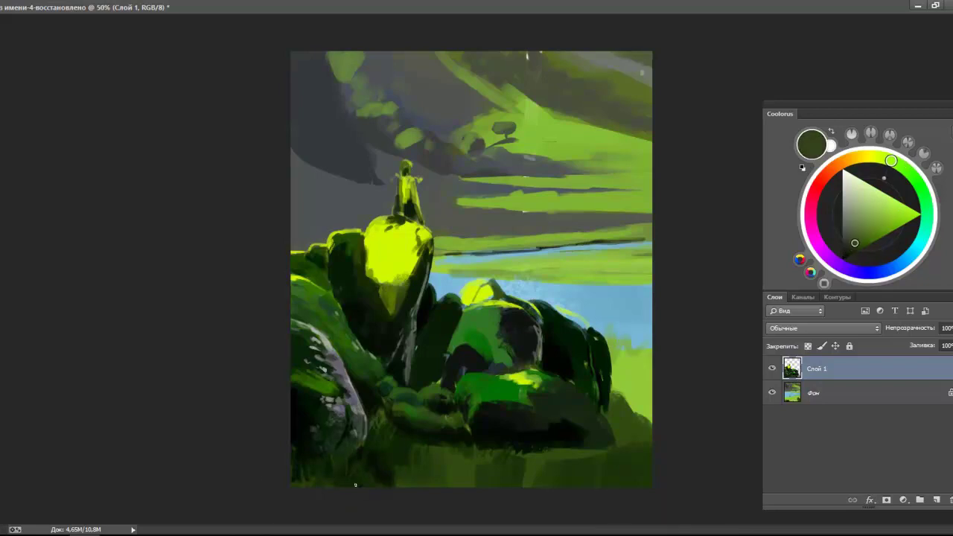
Break up the shaded right edge of the sunlit boulder beneath the figure with bright yellow dabs.
key("ctrl+plus")
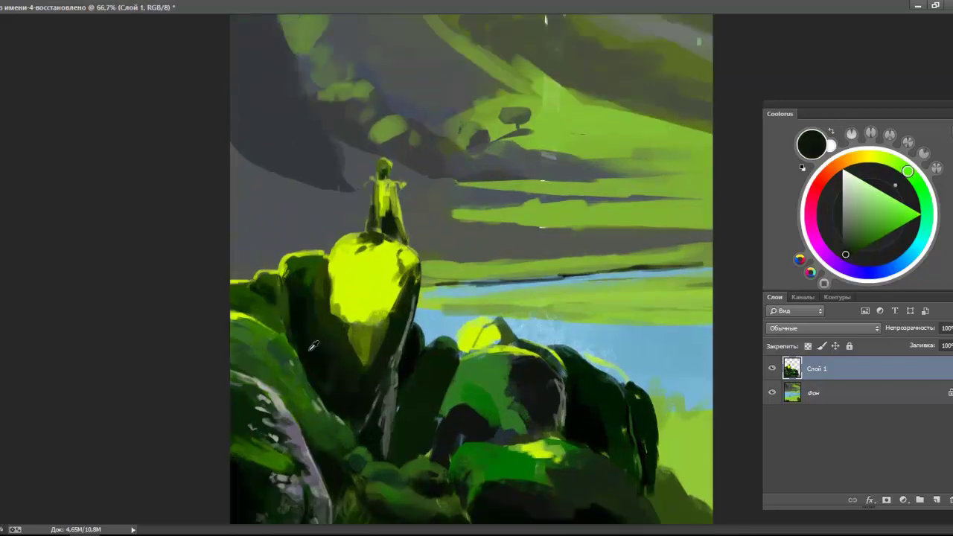
left_click(332, 257, "alt")
left_click(329, 273, "alt")
left_click_drag(409, 257, 381, 310)
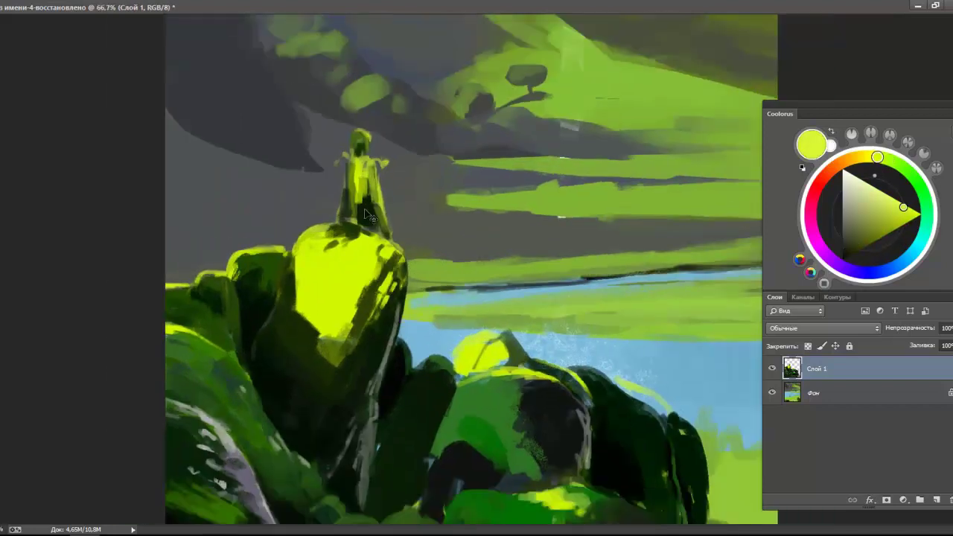
left_click(419, 283, "alt")
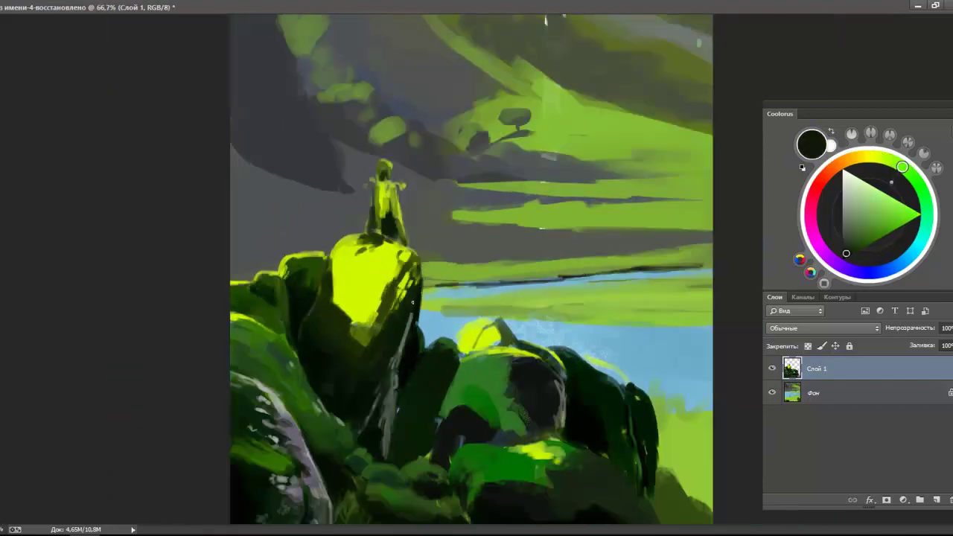
Texture the boulder's bright yellow face with small dark and olive dabs.
key("ctrl+plus")
left_click(385, 289, "alt")
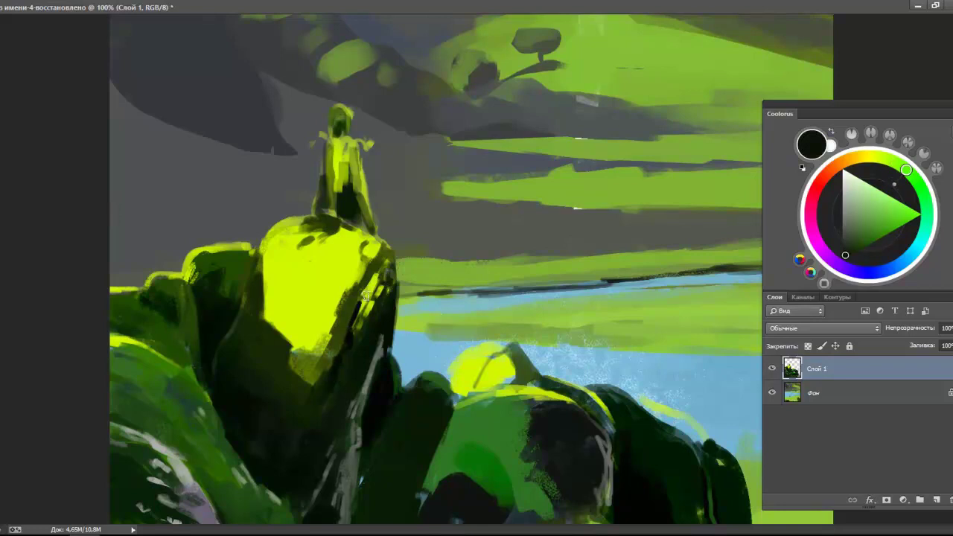
left_click(298, 356, "alt")
key("ctrl+minus")
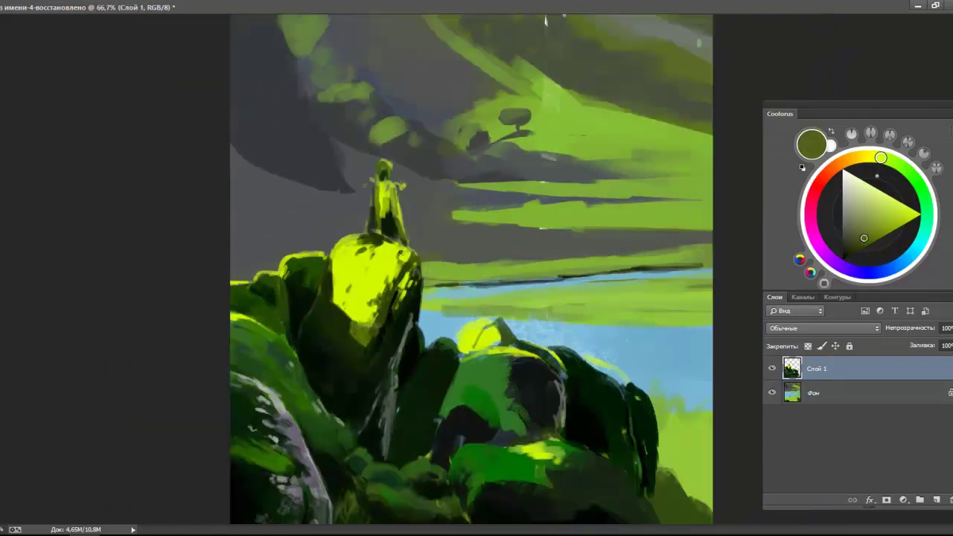
key("ctrl+plus")
key("ctrl+minus")
Dab grey flecks near the tall boulder's base and add dark green moss strokes to the left rock's slope.
left_click(346, 364, "alt")
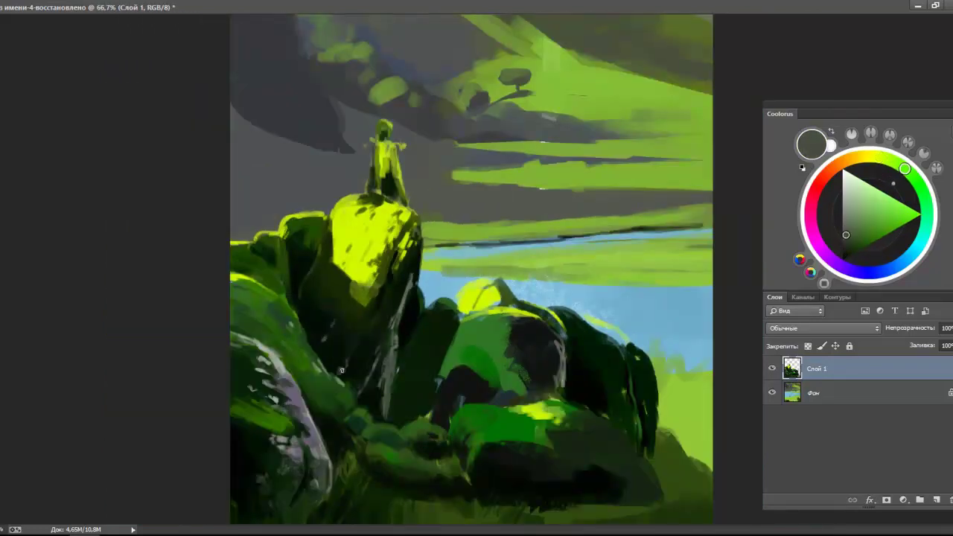
scroll(346, 364, "down", 1)
left_click(316, 334, "alt")
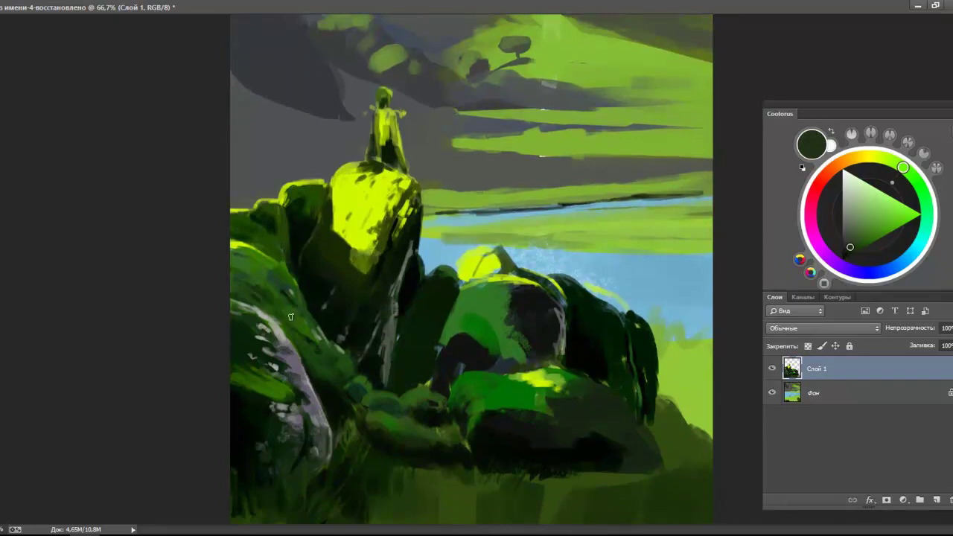
left_click(264, 328, "alt")
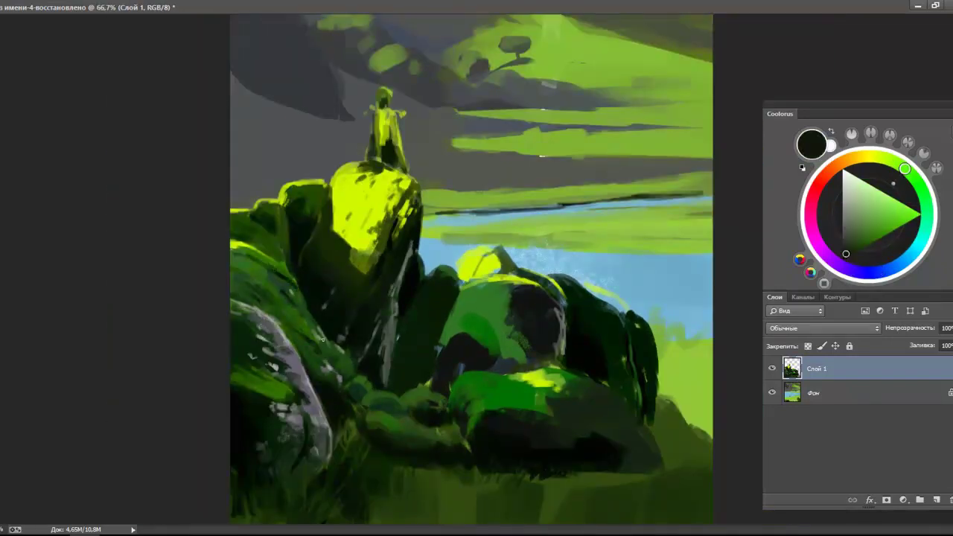
Blend the bluish stone at the left slope's foot into dark green and shape the narrow rocks beside the tall boulder.
left_click(365, 376, "alt")
left_click(358, 416, "alt")
mouse_move(367, 405)
left_mouse_down()
mouse_move(381, 353)
mouse_move(432, 337)
left_mouse_up()
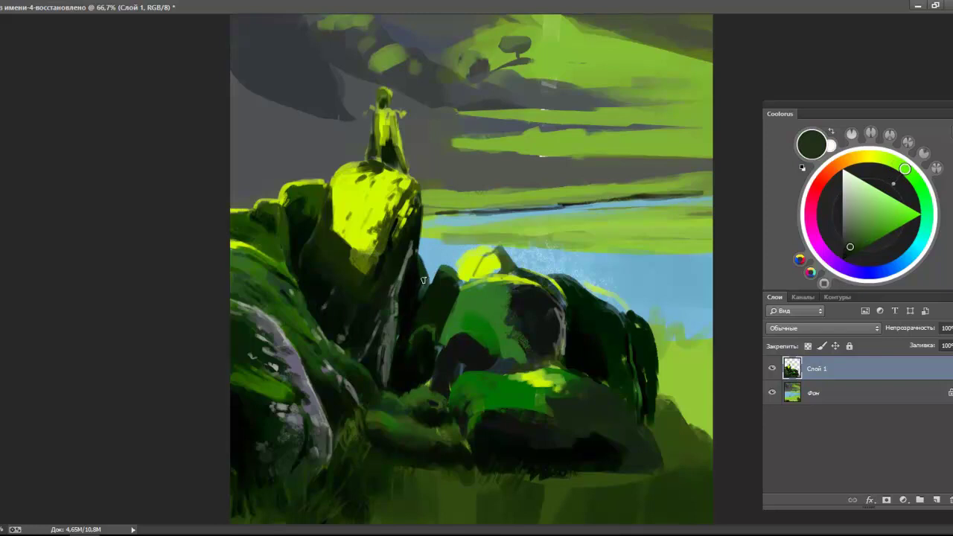
left_click(433, 328, "alt")
left_click_drag(421, 331, 443, 270)
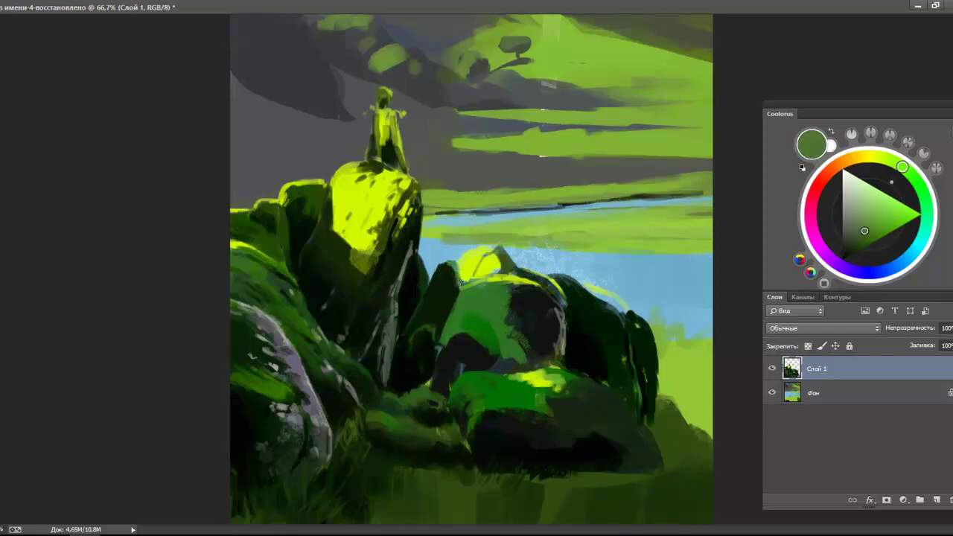
left_click(443, 280, "alt")
Cover the central rounded rock's light green and grey patches with textured dark green moss.
key("ctrl+plus")
key("ctrl+minus")
mouse_move(484, 336)
left_mouse_down()
mouse_move(496, 293)
mouse_move(554, 348)
mouse_move(507, 265)
mouse_move(542, 332)
mouse_move(498, 283)
mouse_move(531, 357)
left_mouse_up()
left_click(519, 291, "alt")
left_click(544, 304, "alt")
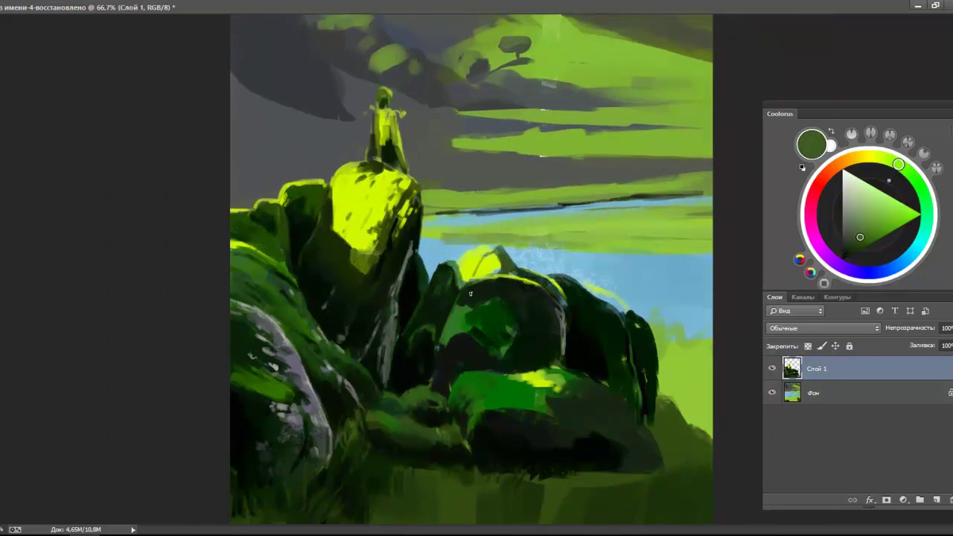
left_click(447, 334, "alt")
left_click(461, 325, "alt")
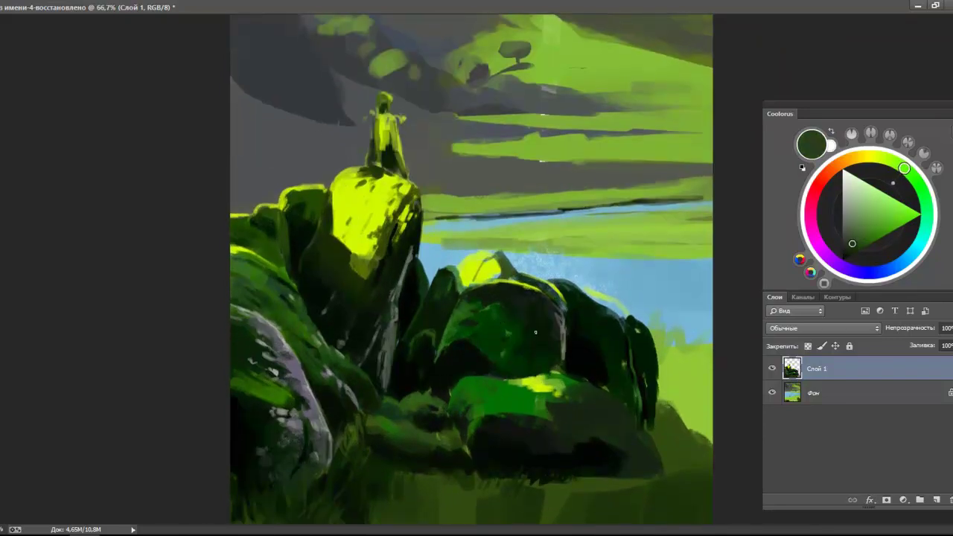
Texture the front rock's bright green top and redefine the small stones between the rocks with dark green strokes.
left_click_drag(522, 390, 521, 416)
left_click(591, 439, "alt")
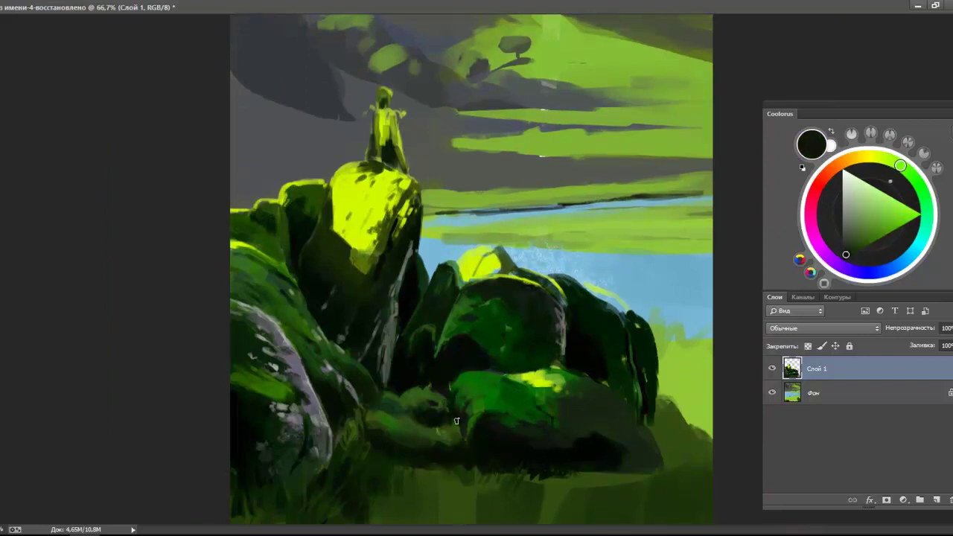
left_click(392, 421, "alt")
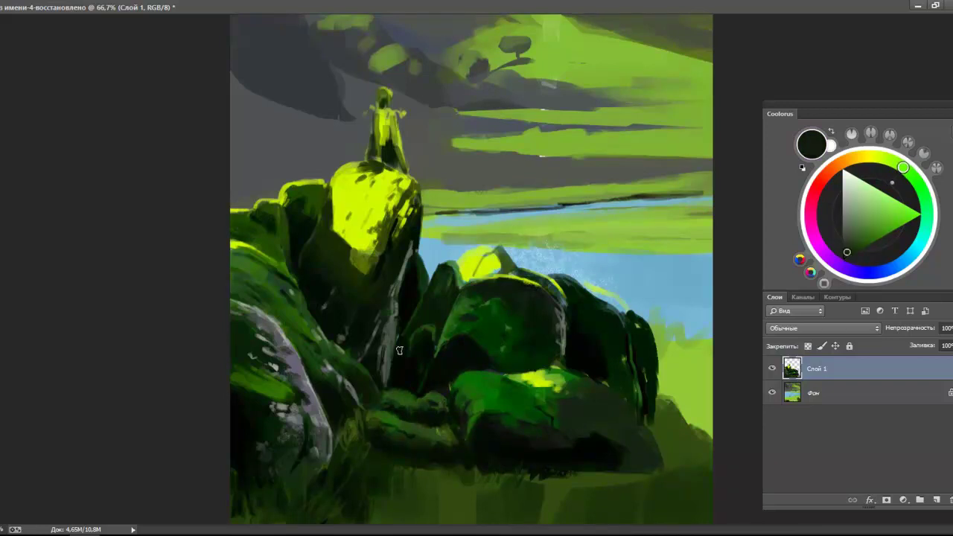
key("ctrl+minus")
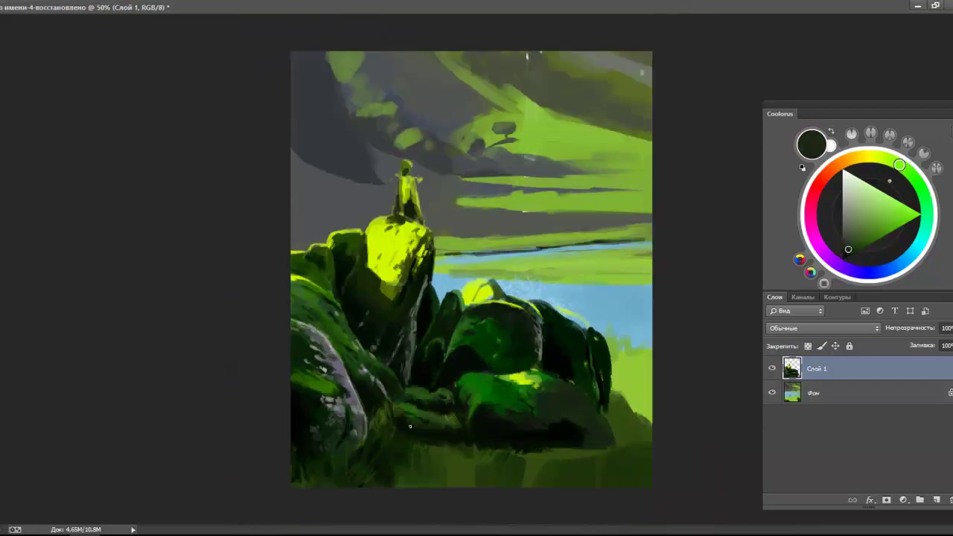
Paint light green grass along the right bank and dark green grass across the foreground.
left_click(547, 335, "alt")
left_click_drag(525, 387, 531, 299)
left_click(547, 337, "alt")
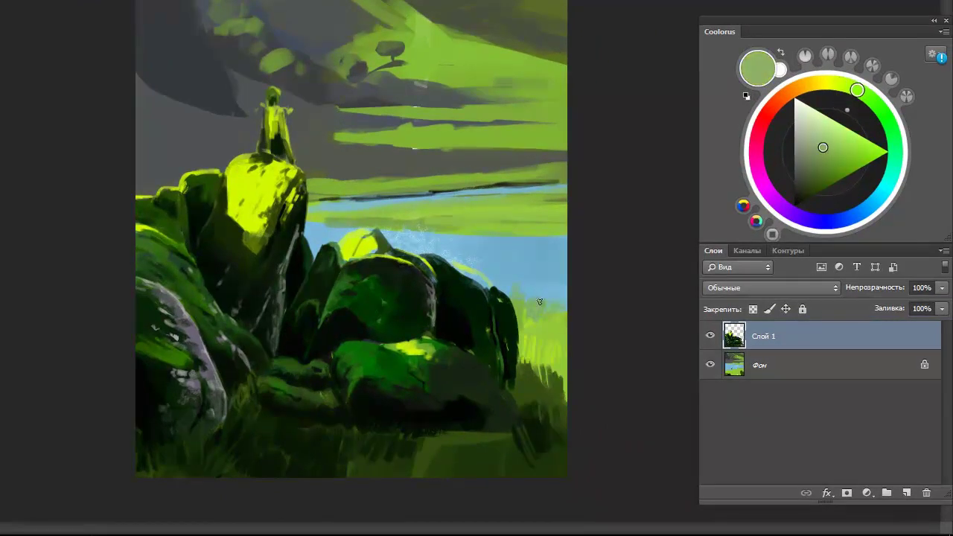
left_click(534, 372, "alt")
mouse_move(551, 446)
left_mouse_down()
mouse_move(555, 477)
mouse_move(454, 458)
mouse_move(375, 470)
mouse_move(487, 439)
left_mouse_up()
Cover the front rock's grey side with dark green and add dark cracks to it.
key("ctrl+plus")
left_click(502, 396, "alt")
left_click(448, 392, "alt")
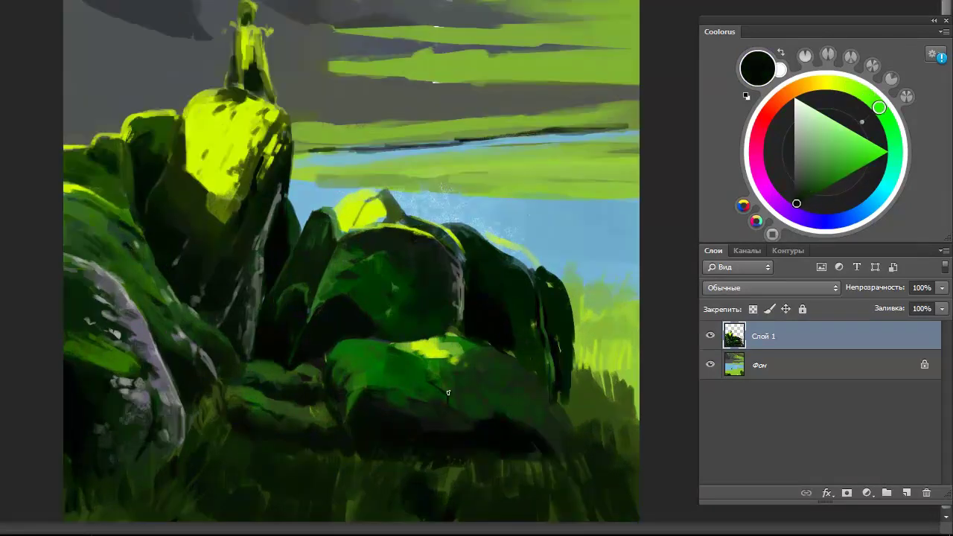
left_click(541, 402, "alt")
left_click(512, 449, "alt")
Dab pale flowers in the foreground grass and add light green stems in front of the front rock.
key("ctrl+minus")
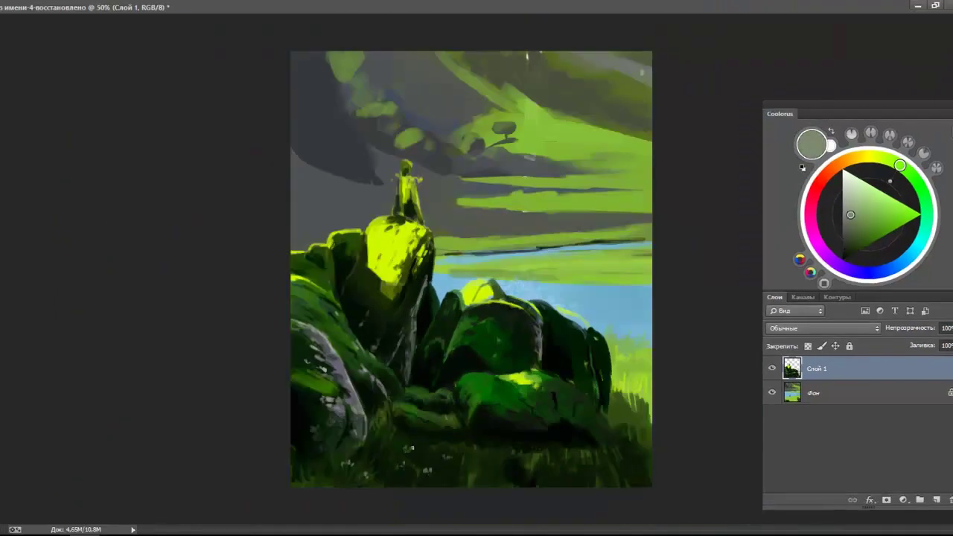
left_click(542, 446, "alt")
left_click(550, 479, "alt")
left_click(551, 478, "alt")
key("ctrl+plus")
left_click(546, 456, "alt")
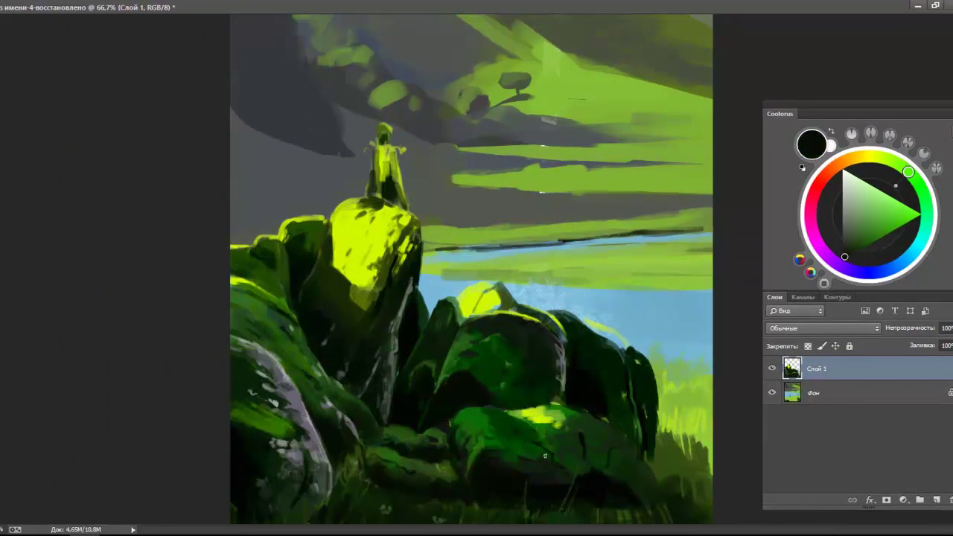
Refine the central rock's yellow rim highlight and darken the gap beside the yellow rock behind it.
key("ctrl+plus")
key("ctrl+minus")
right_click(563, 291)
left_click(538, 331, "alt")
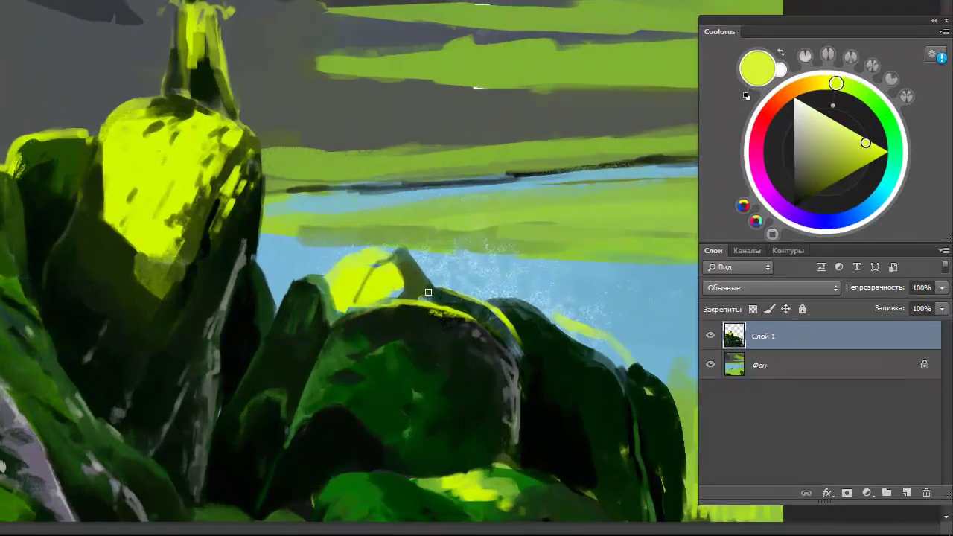
left_click(428, 292, "alt")
left_click(454, 351, "alt")
key("ctrl+minus")
left_click_drag(468, 256, 468, 272)
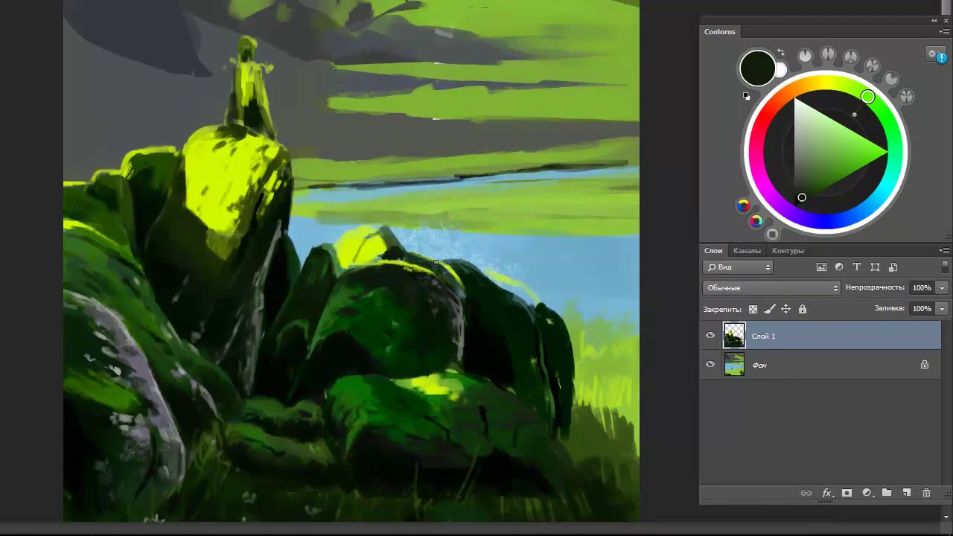
Paint a thin yellow-green rim with pale flecks down the rock behind the central one.
left_click(458, 274, "alt")
left_click_drag(476, 320, 515, 391)
left_click(489, 315, "alt")
left_click(492, 341, "alt")
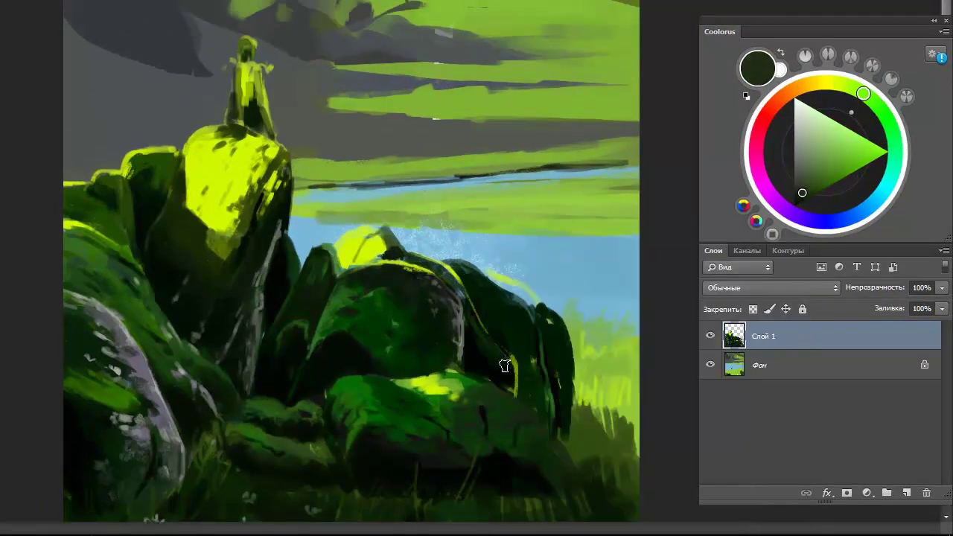
left_click(493, 348, "alt")
left_click(512, 372, "alt")
Merge the rightmost rocks with dark green, covering their bright stripes and the yellow rim against the lake.
left_click_drag(530, 358, 548, 376)
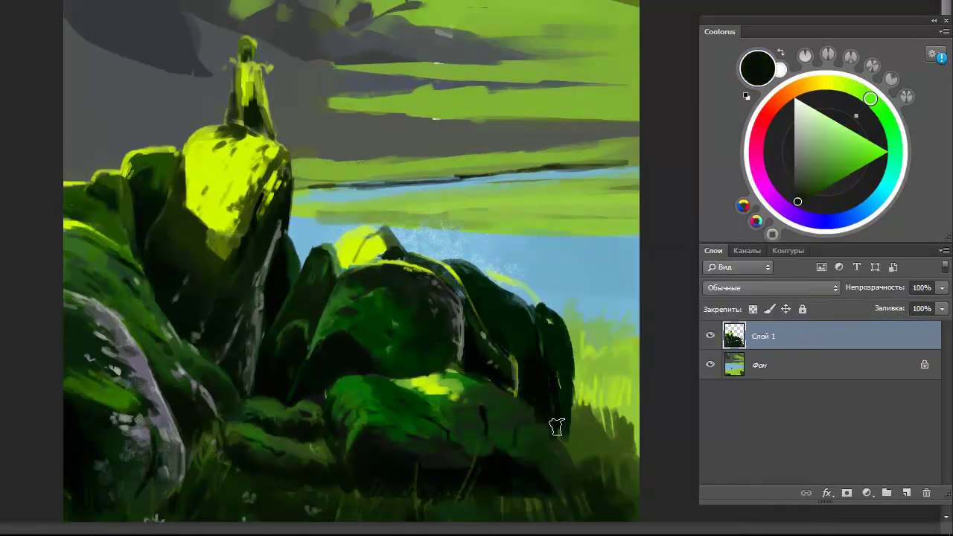
left_click(556, 308, "alt")
left_click(507, 306, "alt")
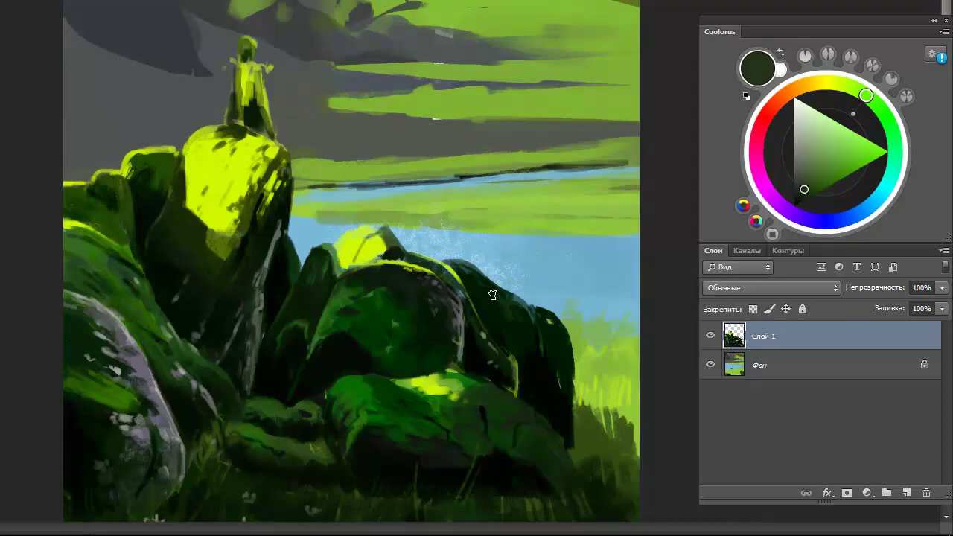
left_click(438, 351, "alt")
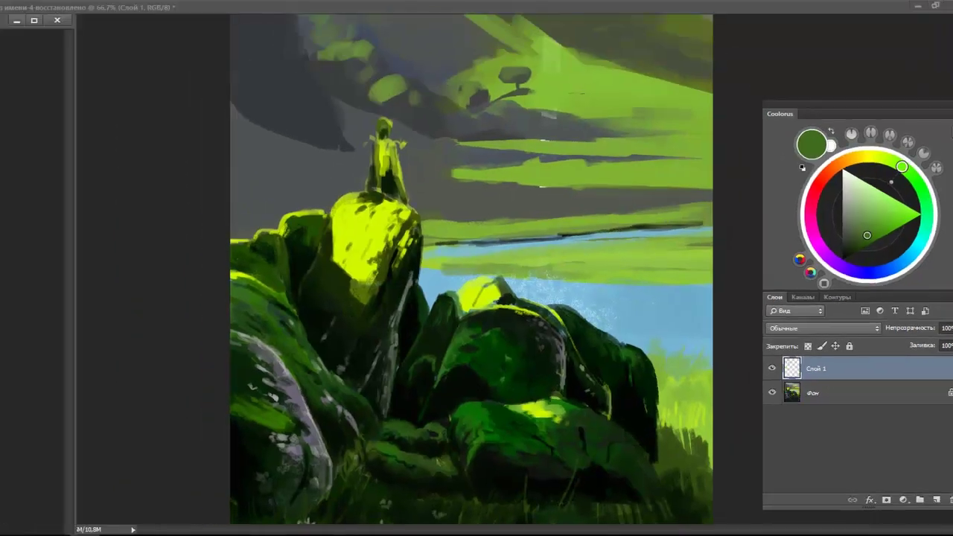
Add mid-green moss strokes to the dark rocks at the right of the group.
scroll(514, 199, "down", 2)
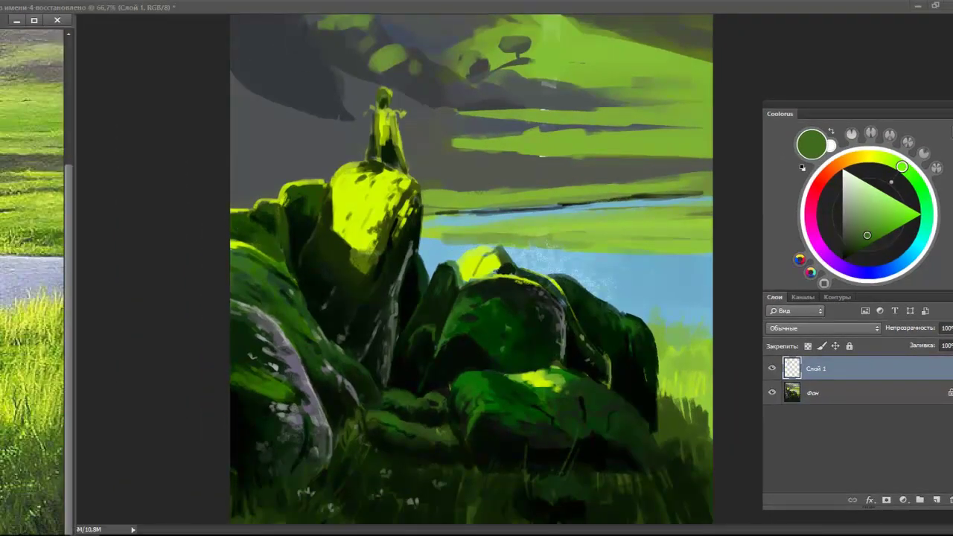
key("ctrl+plus")
left_click(587, 313, "alt")
left_click(541, 282, "alt")
left_click(431, 294, "alt")
Shade the narrow rocks between the tall boulder and the central rock with dark green strokes.
key("ctrl+minus")
key("ctrl+plus")
left_click(445, 292, "alt")
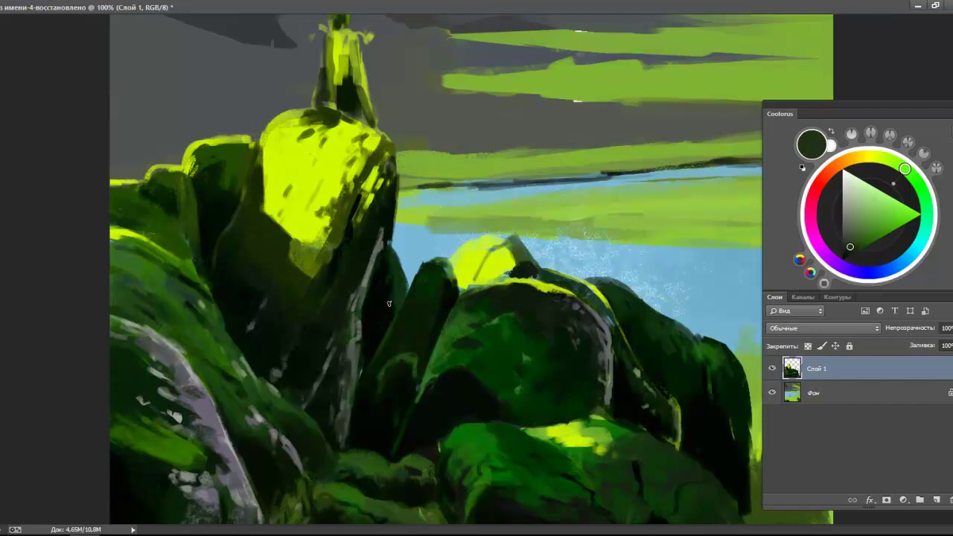
left_click(430, 342, "alt")
left_click(439, 300, "alt")
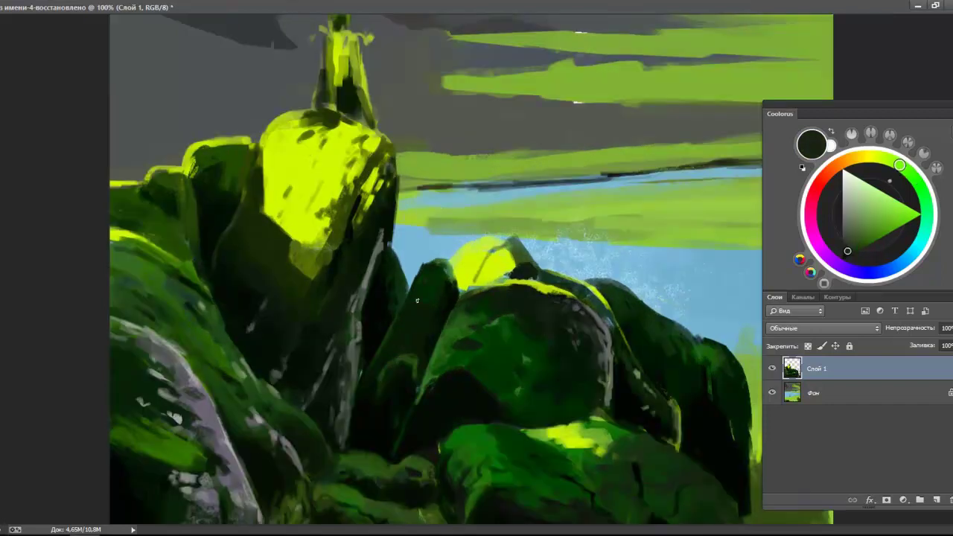
left_click(439, 300, "alt")
key("ctrl+minus")
key("ctrl+plus")
Add dark cracks to the small stones between the boulders and paint fine grass around them.
scroll(325, 446, "down", 3)
left_click(326, 447, "alt")
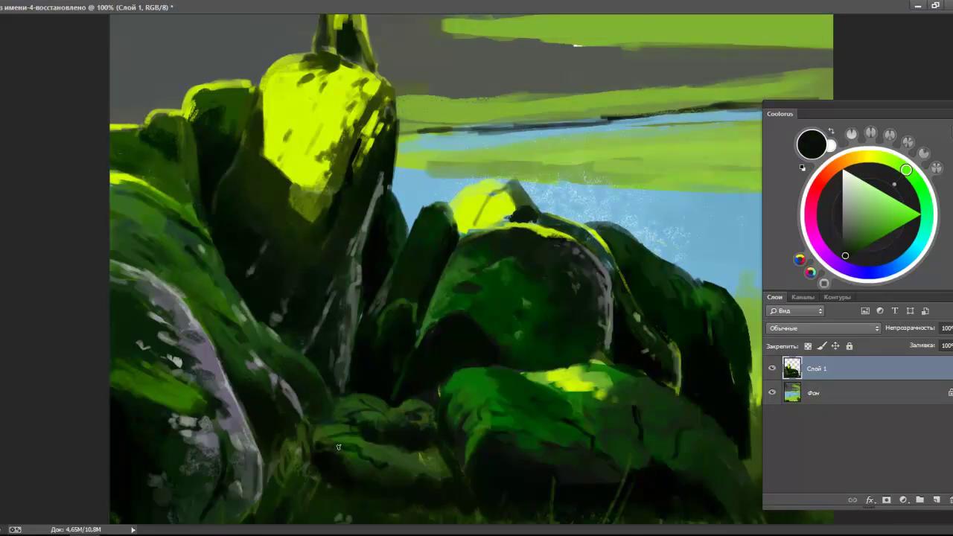
key("ctrl+minus")
left_click(444, 419, "alt")
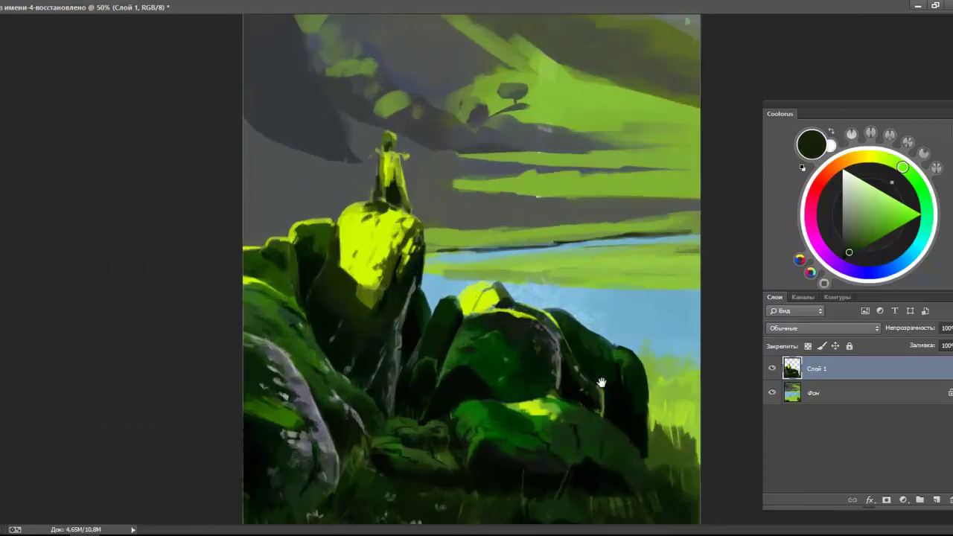
left_click(564, 397, "alt")
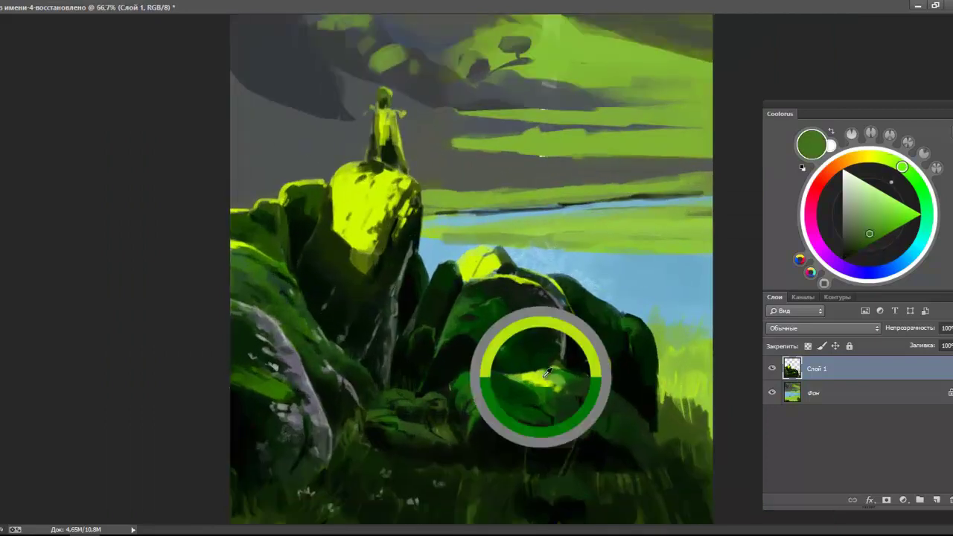
Soften the yellow highlight on the front rock's top with light green and refine the dark cracks below it.
key("ctrl+plus")
scroll(564, 397, "down", 1)
left_click(602, 352, "alt")
left_click(611, 346, "alt")
key("ctrl+minus")
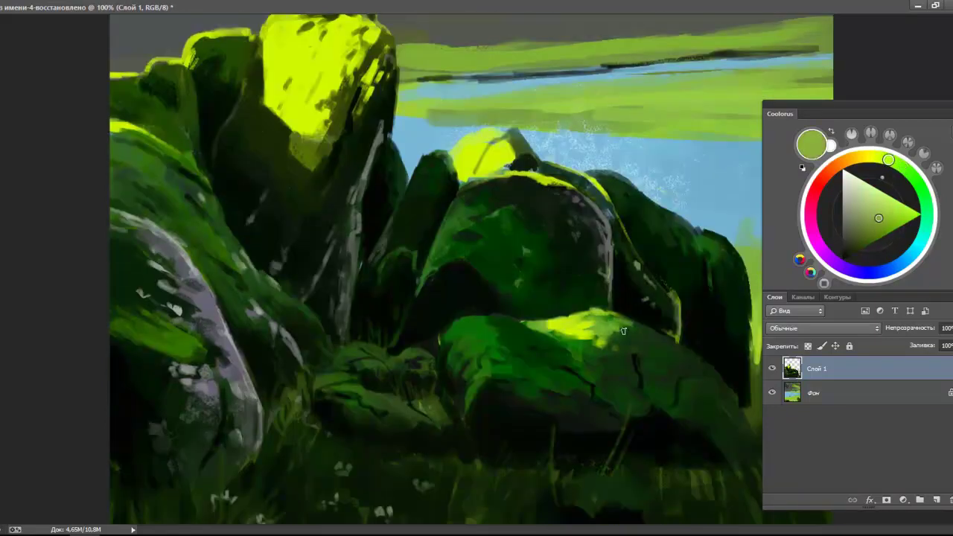
left_click(595, 391, "alt")
left_click(531, 432, "alt")
Soften the dark hollow at the central rock's lower left with blended dark green strokes.
left_click(444, 388, "alt")
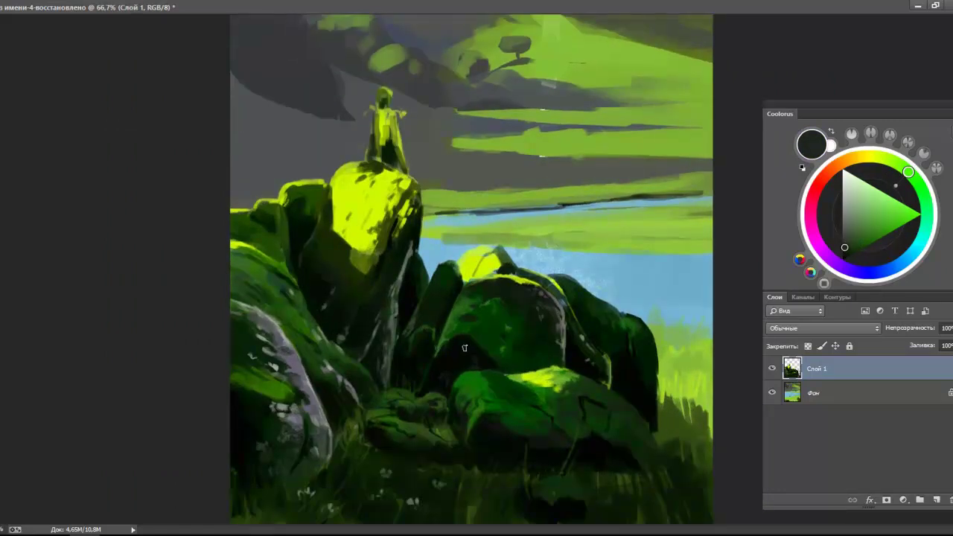
key("ctrl+minus")
key("ctrl+minus")
key("ctrl+plus")
key("ctrl+plus")
key("ctrl+plus")
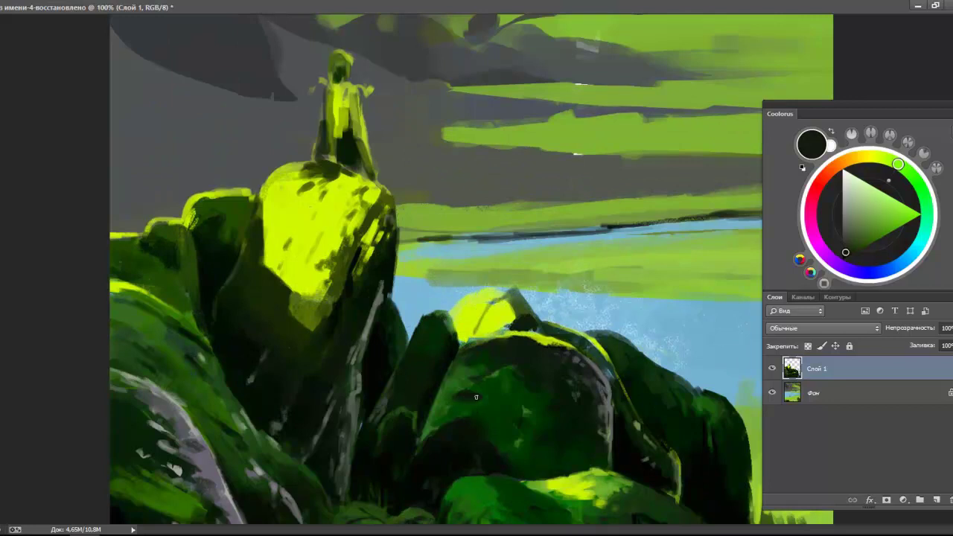
Texture the small sunlit rock behind the central one with yellow dabs and darken its shaded side.
left_click(482, 335, "alt")
left_click(506, 316, "alt")
left_click(499, 317, "alt")
left_click(506, 328, "alt")
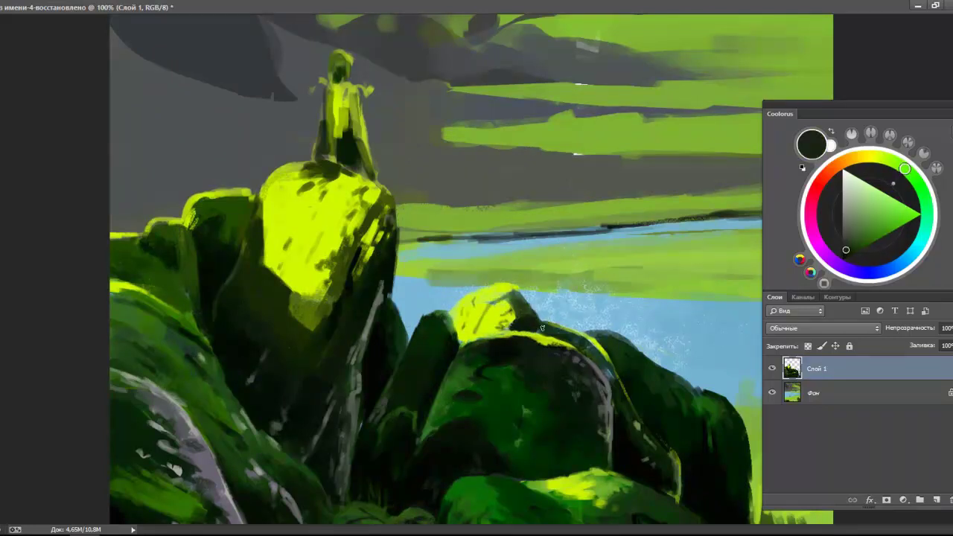
Refine the central rock's upper face with dark and muted green dabs sampled from its surface and the sunlit rock behind it.
scroll(510, 313, "down", 2)
left_click(549, 305, "alt")
scroll(483, 293, "down", 1)
left_click(541, 286, "alt")
left_click(510, 298, "alt")
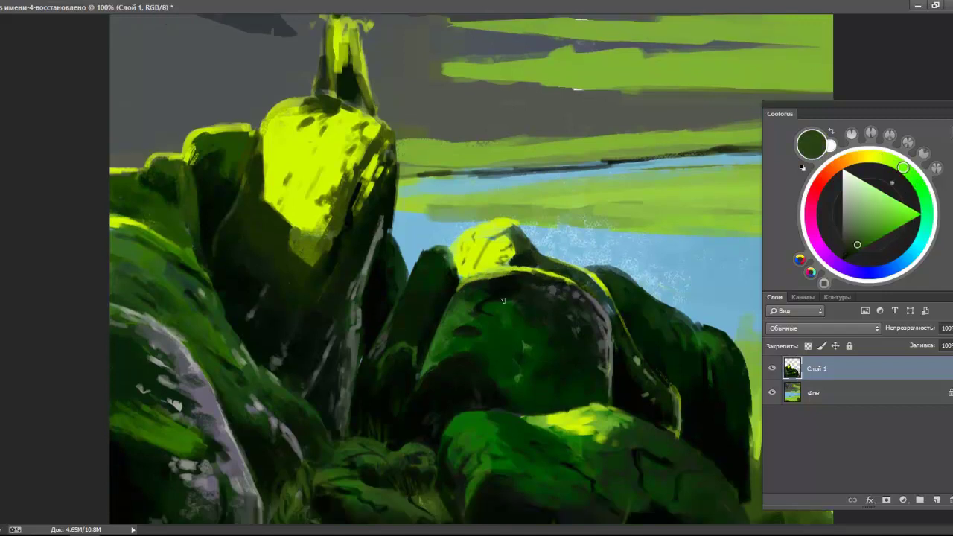
scroll(613, 316, "down", 1)
left_click(511, 291, "alt")
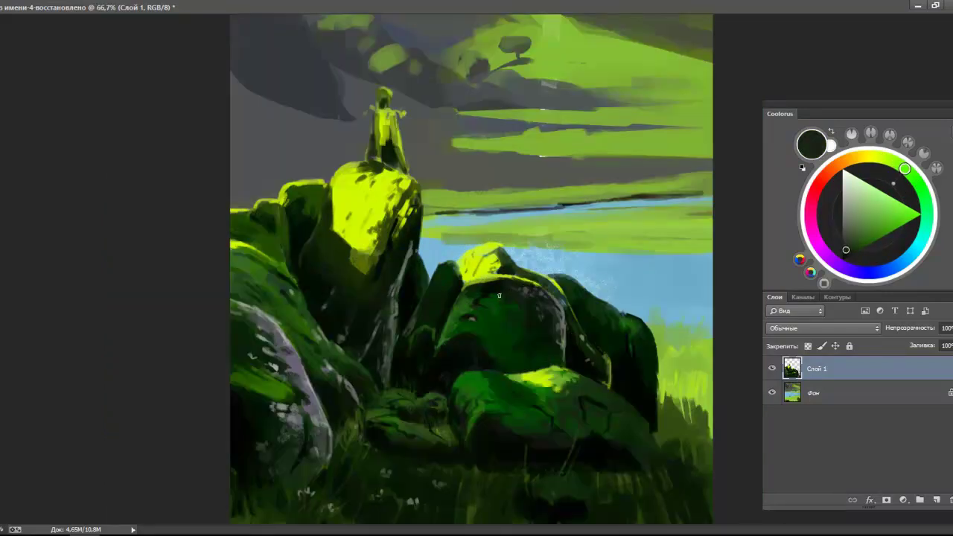
Soften the dark cracks on the front rock's shaded side and deepen the foreground grass beneath it with dark and olive green strokes.
left_click(617, 410, "alt")
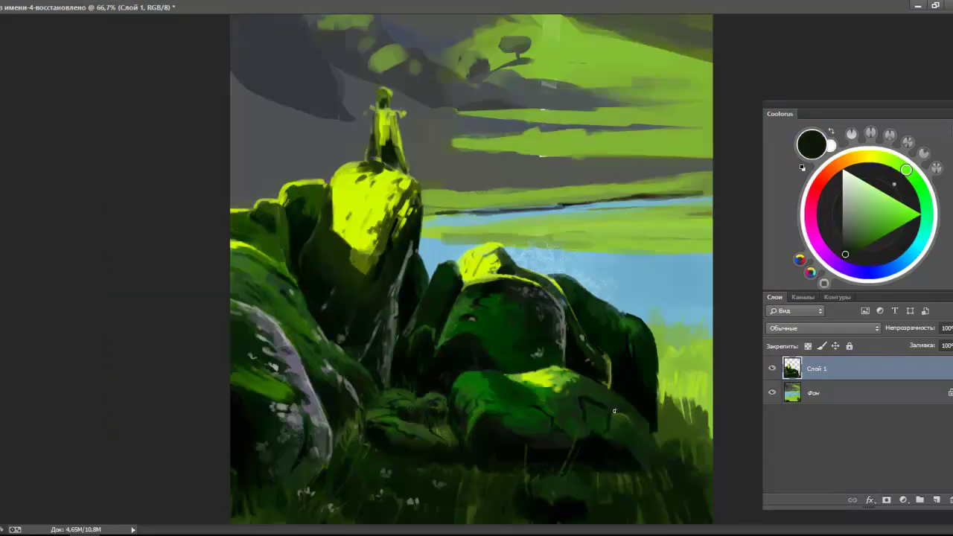
left_click(585, 443, "alt")
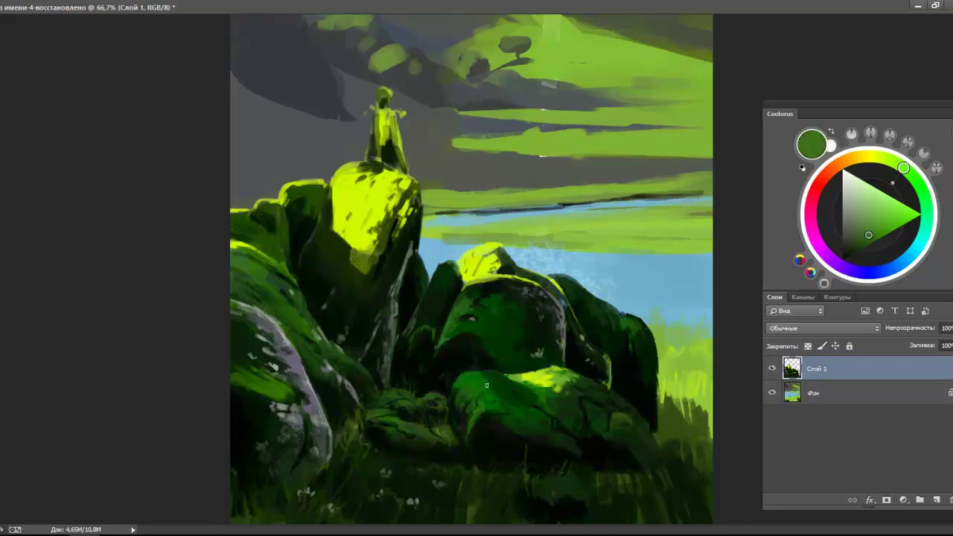
key("ctrl+minus")
left_click(540, 466, "alt")
left_click(480, 476, "alt")
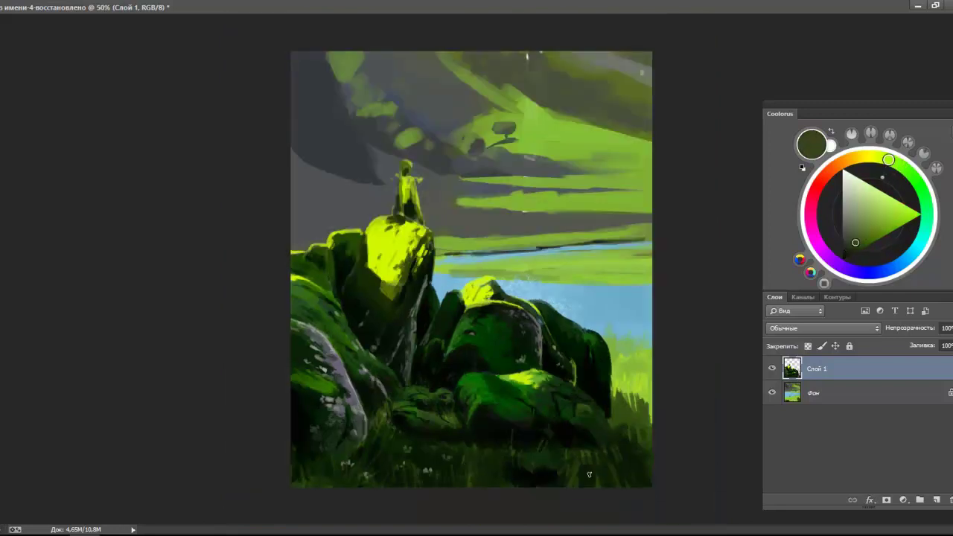
left_click(563, 486, "alt")
key("ctrl+plus")
key("ctrl+minus")
On the background layer, streak the grassy strip across the lake with olive green strokes.
key("alt+bracketleft")
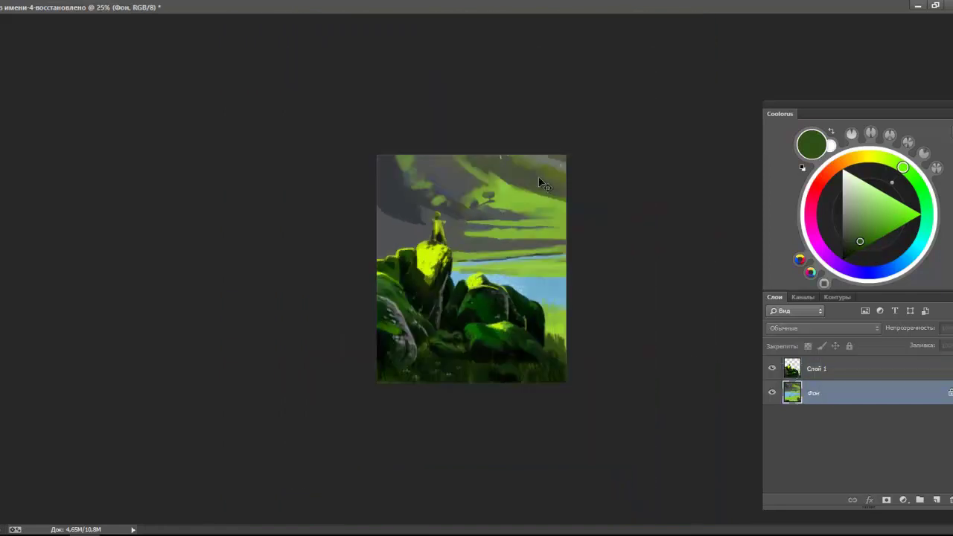
left_click(546, 300, "alt")
left_click(560, 259, "alt")
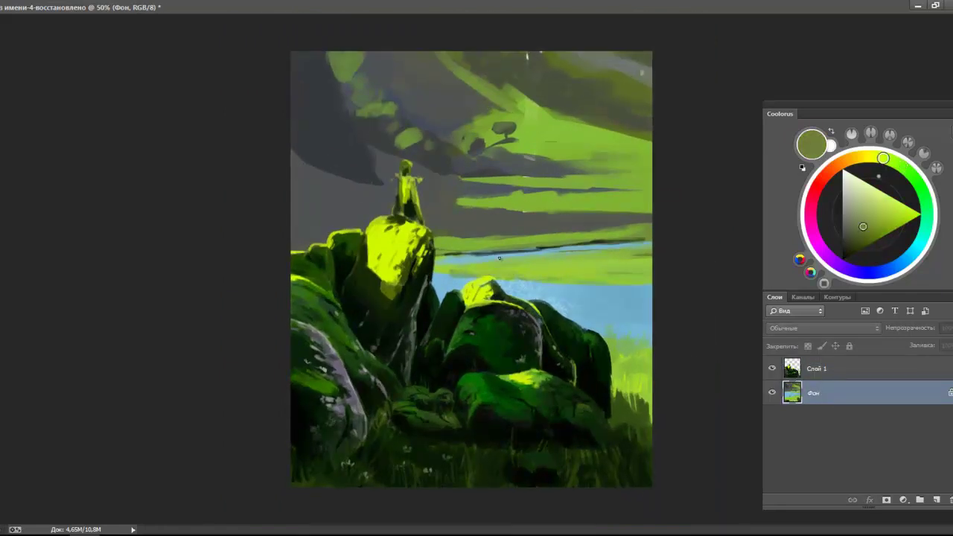
key("ctrl+plus")
key("ctrl+minus")
Paint bright yellow-green grass blades along the near lakeshore and add a soft pinkish reflection to the water behind them.
left_click(649, 402, "alt")
key("alt+bracketright")
left_click(648, 313, "alt")
key("alt+bracketleft")
left_click(629, 323, "alt")
left_click(633, 336, "alt")
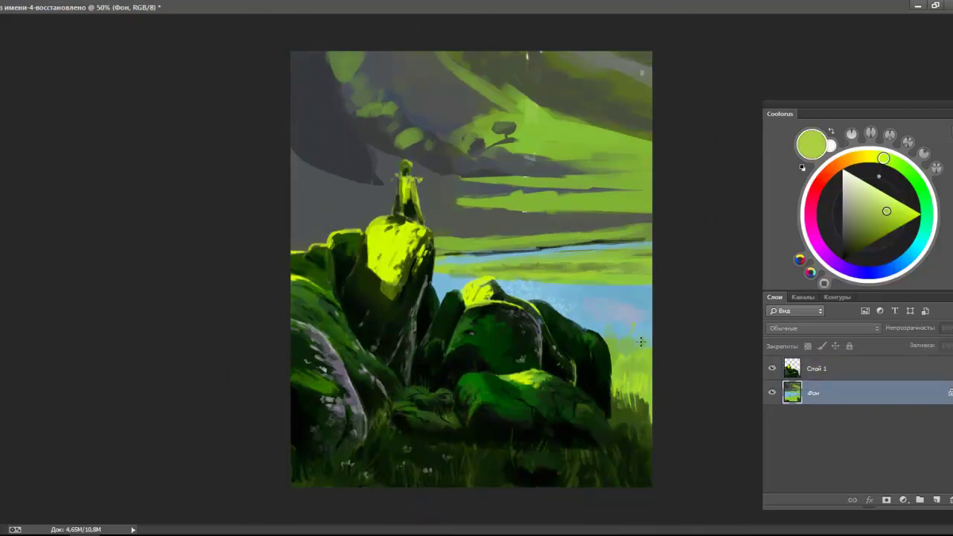
left_click(634, 344, "alt")
left_click(617, 336, "alt")
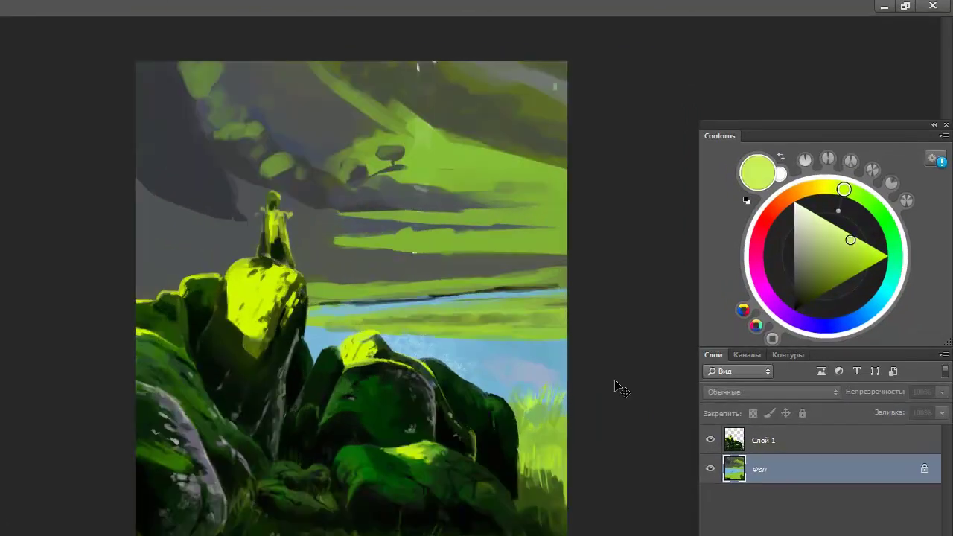
Rework the left hillside's dark shadow on the background layer with sampled dark grey strokes.
key("alt+bracketright")
key("alt+bracketleft")
left_click(143, 194, "alt")
left_click(193, 186, "alt")
left_click(187, 184, "alt")
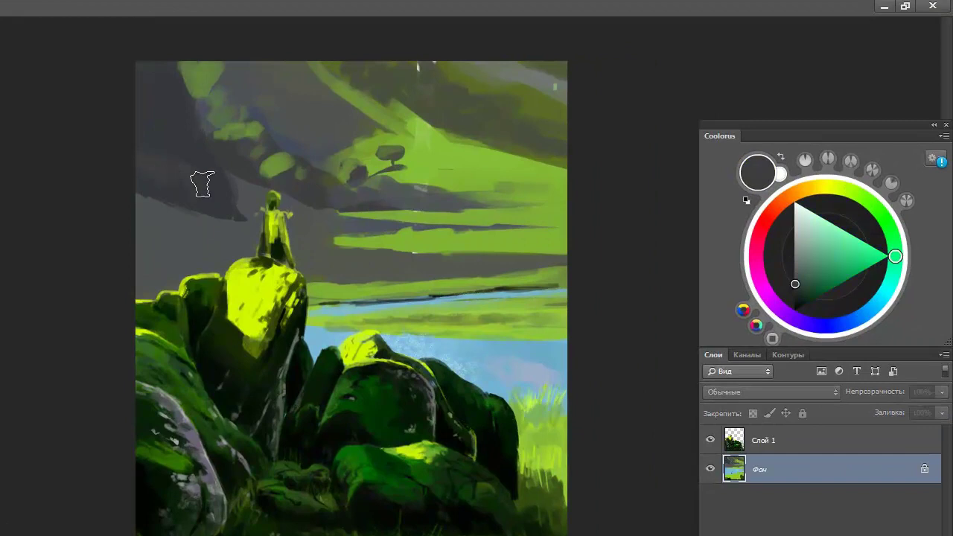
Reshape the left hill's shadow edge and break up the green patches beside it with muted green and grey strokes.
left_click(212, 129, "alt")
left_click(230, 89, "alt")
left_click(204, 74, "alt")
left_click(189, 86, "alt")
left_click(221, 134, "alt")
left_click(229, 167, "alt")
left_click(175, 121, "alt")
Cover the light diagonal band on the upper slope with grey-olive strokes and darken the hillside toward the far corner.
left_click(337, 77, "alt")
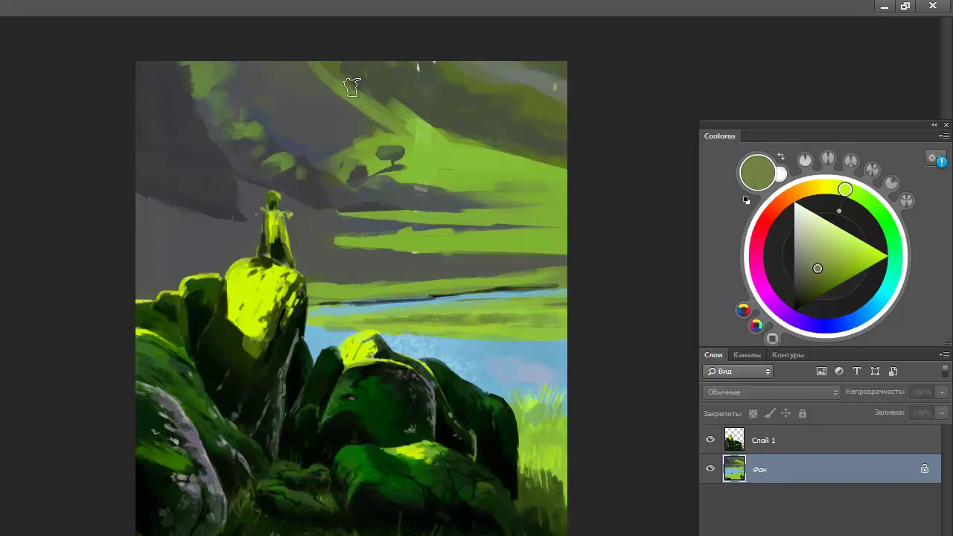
left_click(279, 64, "alt")
left_click_drag(278, 64, 436, 123)
left_click(436, 59, "alt")
left_click_drag(436, 59, 561, 87)
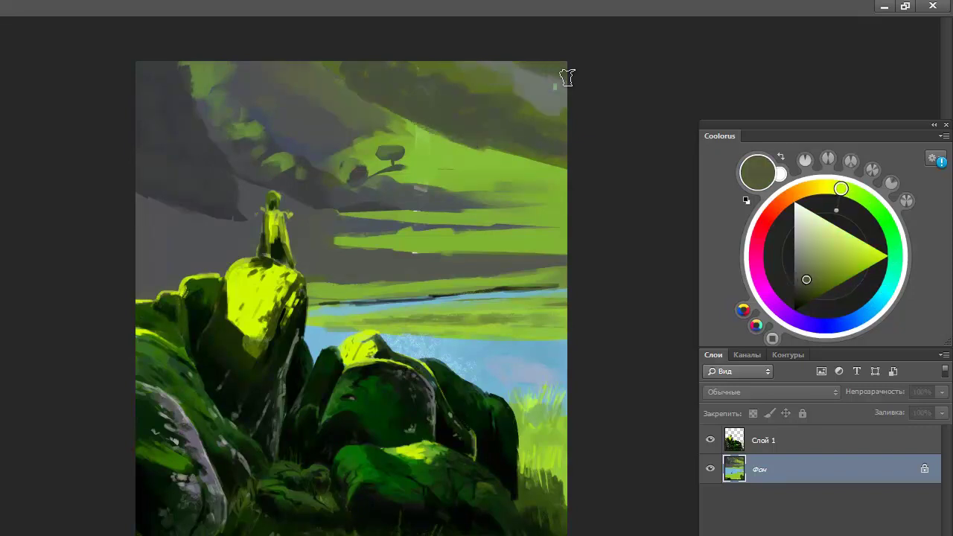
Paint light green bushes on the ridge above the sunlit meadow and rounded tree crowns on the shaded hillside.
left_click(456, 124, "alt")
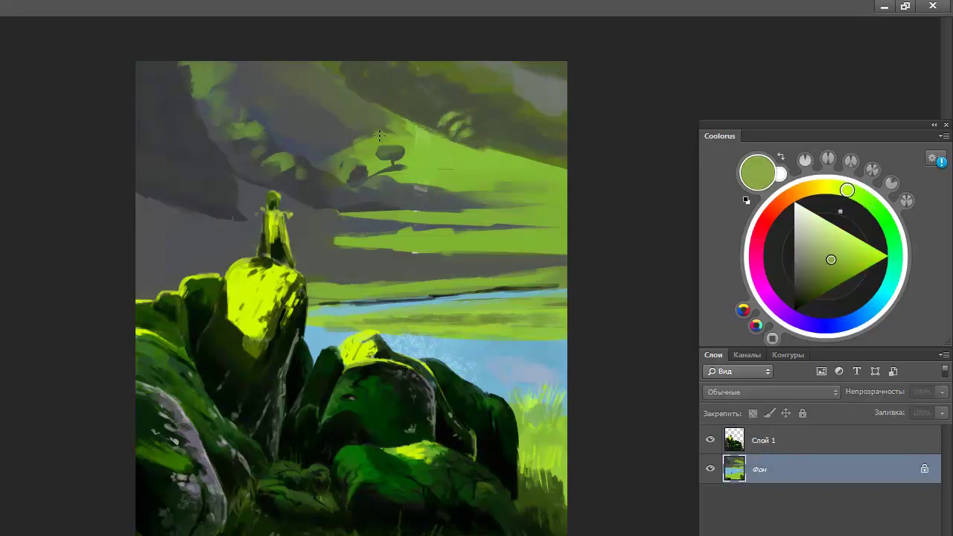
left_click(351, 136, "alt")
left_click(314, 150, "alt")
left_click(253, 120, "alt")
left_click(193, 67, "alt")
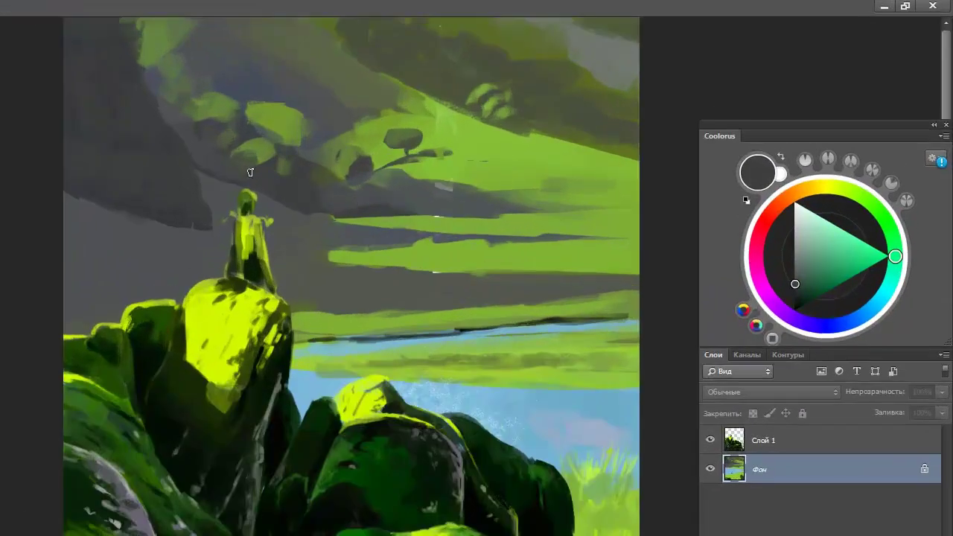
Brush a soft grey-green shadow patch across the sunlit meadow and shade the two round trees beside it.
left_click(369, 183, "alt")
left_click(404, 149, "alt")
mouse_move(428, 102)
left_mouse_down()
mouse_move(547, 128)
mouse_move(495, 105)
mouse_move(514, 171)
left_mouse_up()
key("ctrl+minus")
left_click(508, 204, "alt")
Build up the tree clump above the figure with dark shading and add light green patches on the slope above it.
left_click(356, 176, "alt")
left_click(276, 79, "alt")
left_click(278, 127, "alt")
left_click_drag(278, 127, 305, 149)
left_click(269, 121, "alt")
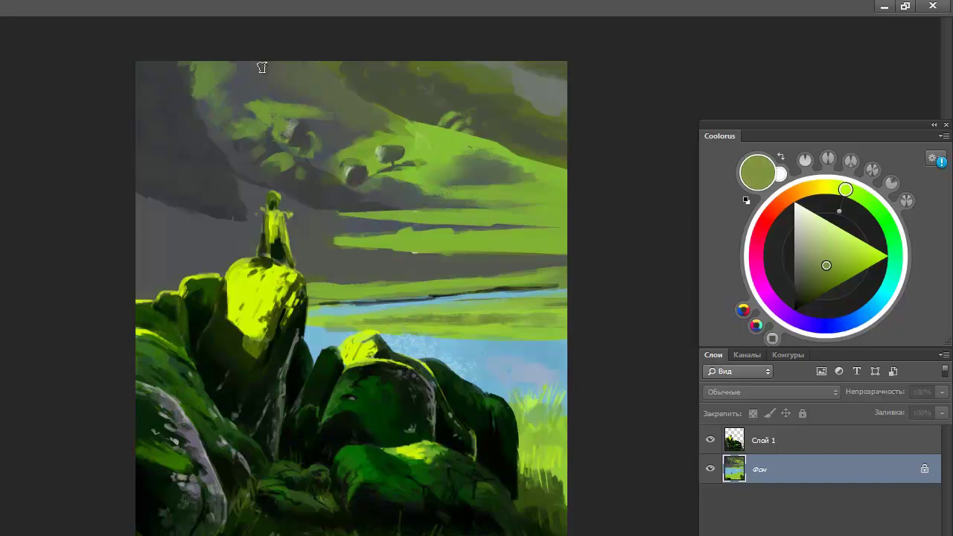
left_click_drag(252, 83, 251, 84)
Add a curving row of small round trees with pale grey-green highlights below the clump on the hillside.
left_click(311, 181, "alt")
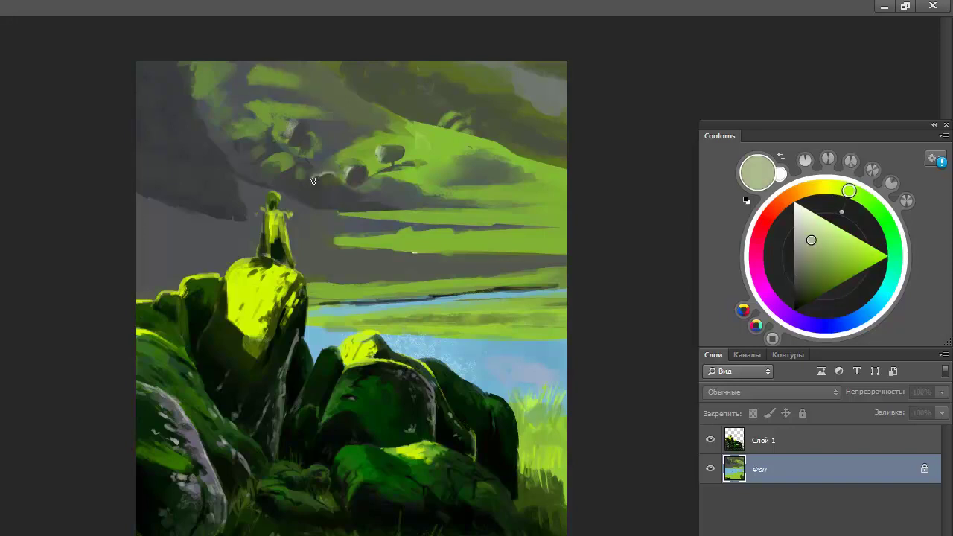
left_click(266, 160, "alt")
left_click(262, 152, "alt")
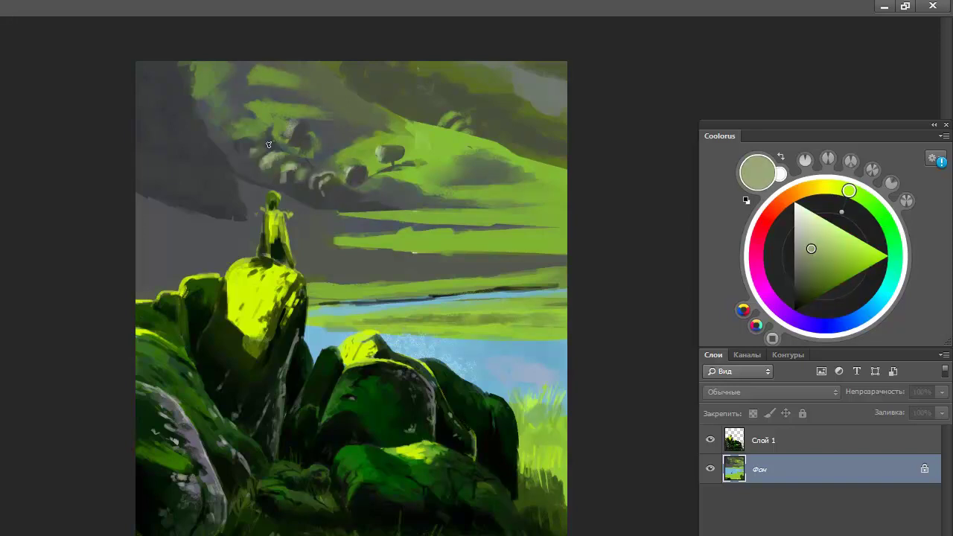
Darken the slope around the hillside trees with grey strokes and trim the light green patches above them.
left_click(223, 131, "alt")
left_click(297, 125, "alt")
left_click(276, 92, "alt")
left_click(319, 91, "alt")
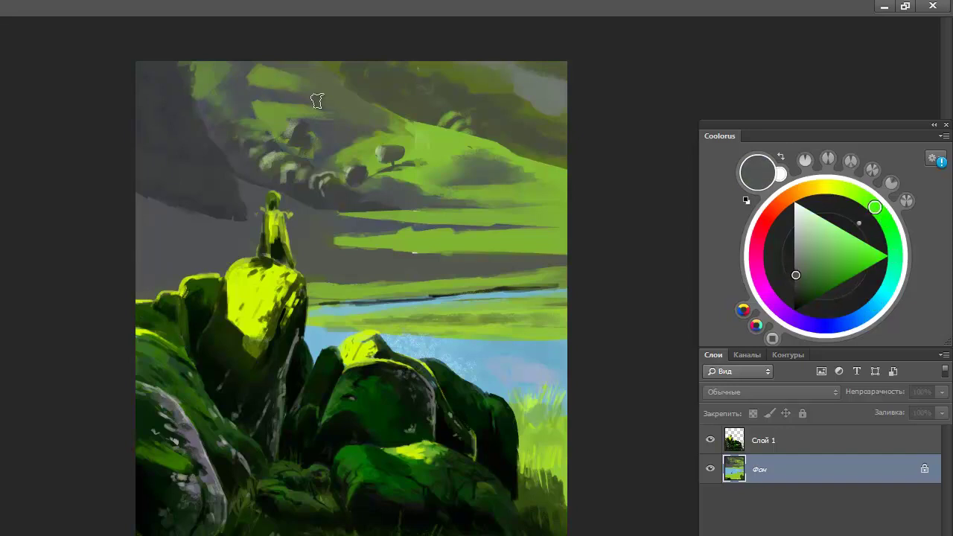
left_click(306, 113, "alt")
left_click(306, 113, "alt")
left_click(316, 147, "alt")
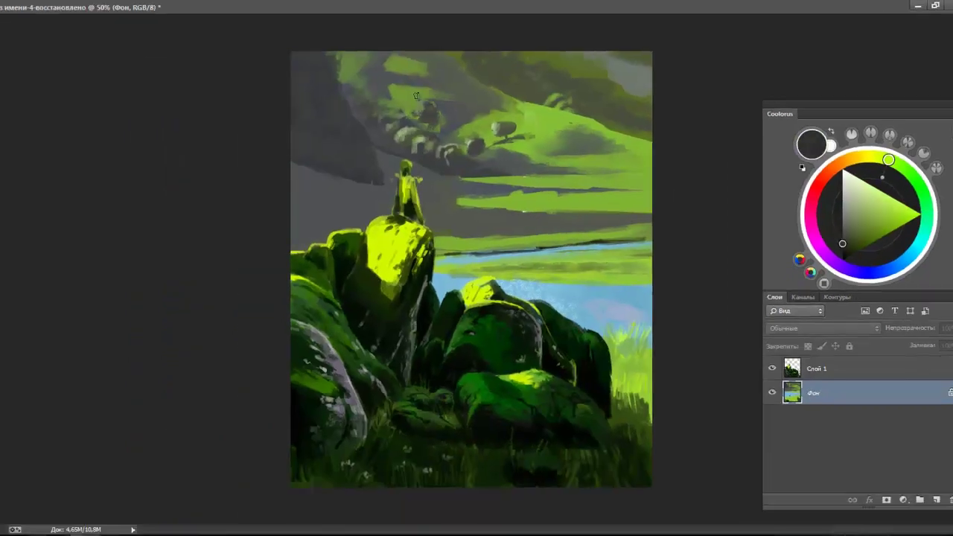
Give the lone meadow tree a trunk and pale green crown highlights, and refine the bushes on the ridge behind it.
left_click(422, 129, "alt")
left_click(572, 123, "alt")
left_click(529, 113, "alt")
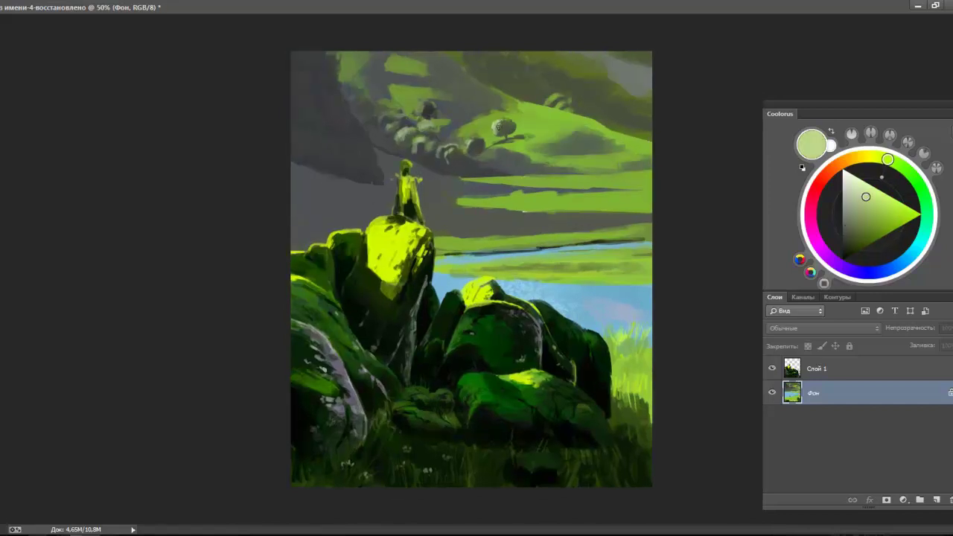
Shade the hillside tree row and extend the grey shadow along the meadow's lower edge below it.
left_click(420, 102, "alt")
left_click(499, 169, "alt")
left_click(474, 165, "alt")
left_click(531, 162, "alt")
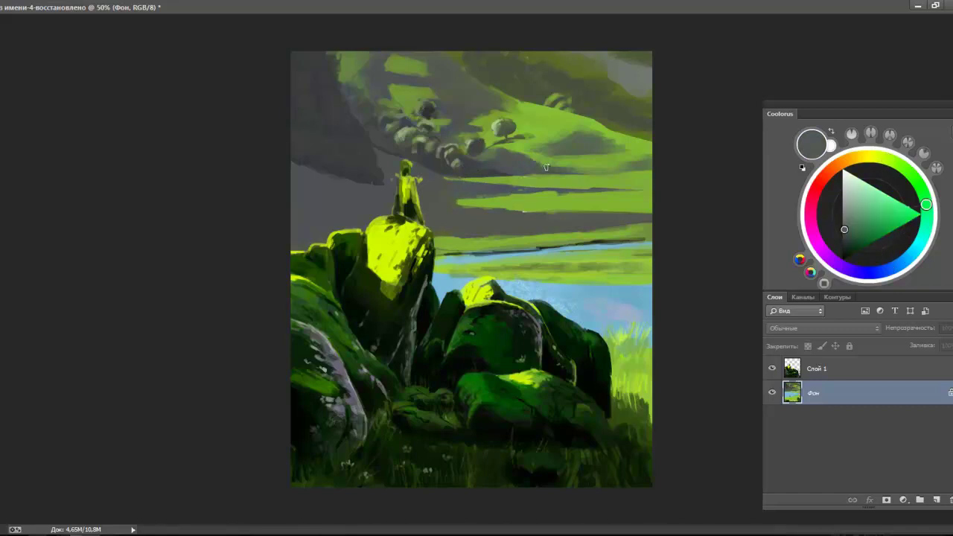
left_click(530, 147, "alt")
Select the figure on the rocks layer and scale it down slightly on top of the boulder.
key("alt+bracketright")
key("ctrl+plus")
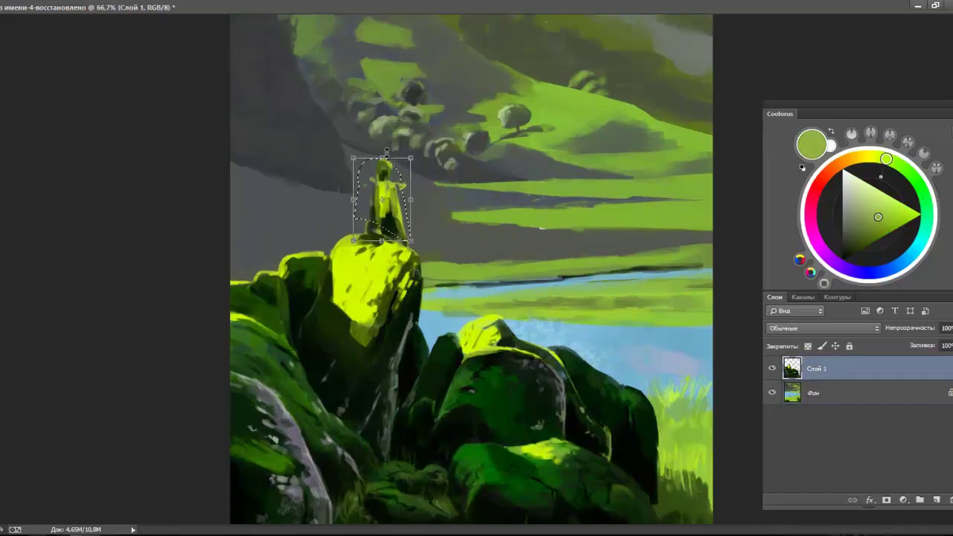
key("ctrl+d")
Round off the figure's head with olive green and paint thin branching ornaments rising from both shoulders.
key("ctrl+plus")
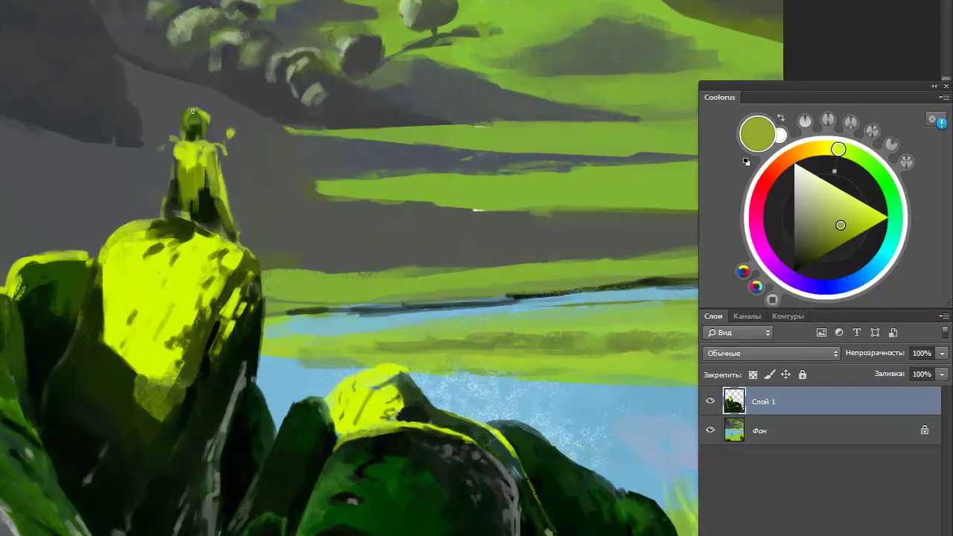
left_click(192, 111, "alt")
left_click(176, 145, "alt")
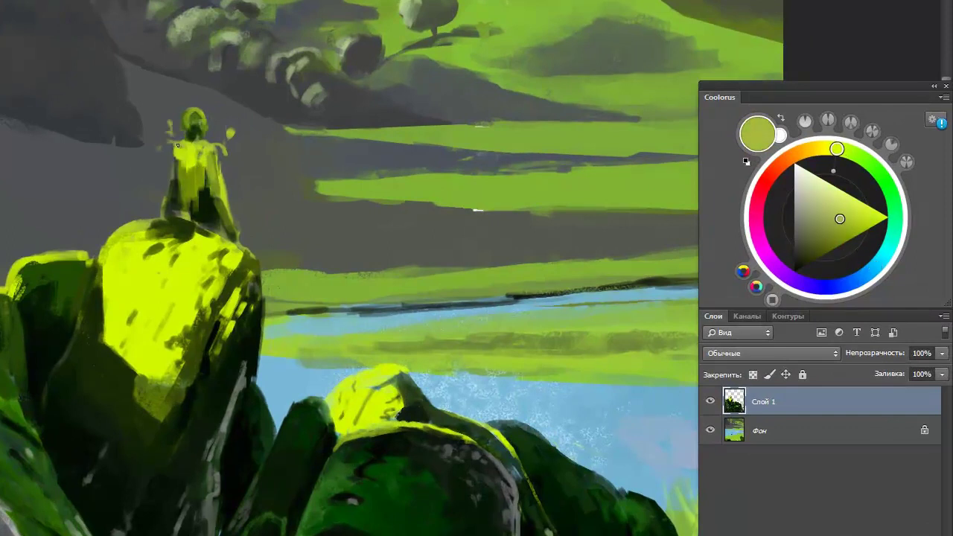
left_click_drag(165, 148, 174, 164)
left_click_drag(212, 142, 229, 125)
left_click(192, 194, "alt")
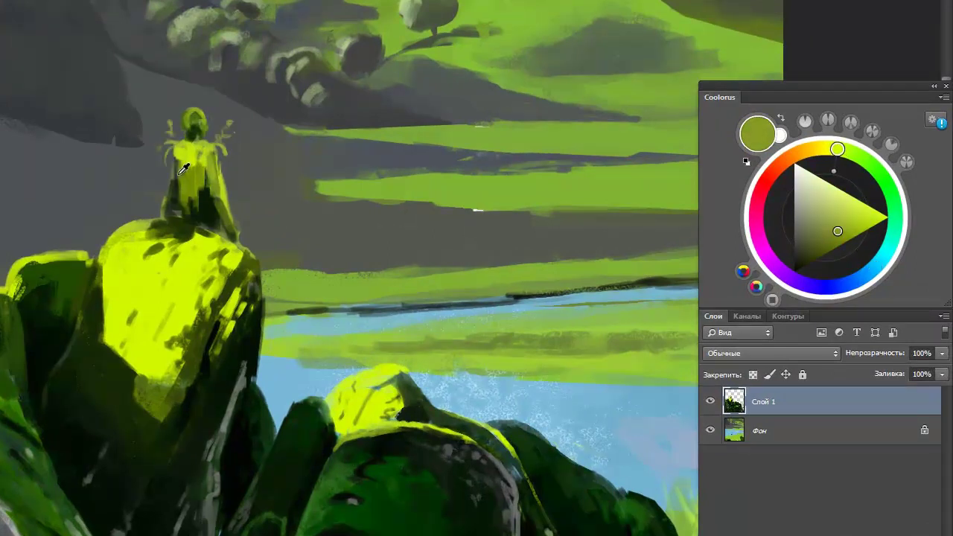
Refine the figure's neck, shoulders and cloak, adding a pointed pattern on the back in dark and yellow-green tones.
key("ctrl+minus")
key("ctrl+plus")
scroll(200, 166, "down", 1)
left_click(199, 119, "alt")
left_click(182, 125, "alt")
left_click(199, 157, "alt")
left_click(198, 157, "alt")
left_click(193, 165, "alt")
left_click(190, 178, "alt")
left_click(190, 179, "alt")
On the background layer, paint small dark bushes along the far shoreline and olive reeds on the grassy strip in the lake.
key("ctrl+minus")
key("alt+bracketleft")
key("ctrl+plus")
left_click(535, 207, "alt")
left_click(395, 192, "alt")
left_click(417, 181, "alt")
key("ctrl+minus")
left_click(432, 223, "alt")
left_click(443, 207, "alt")
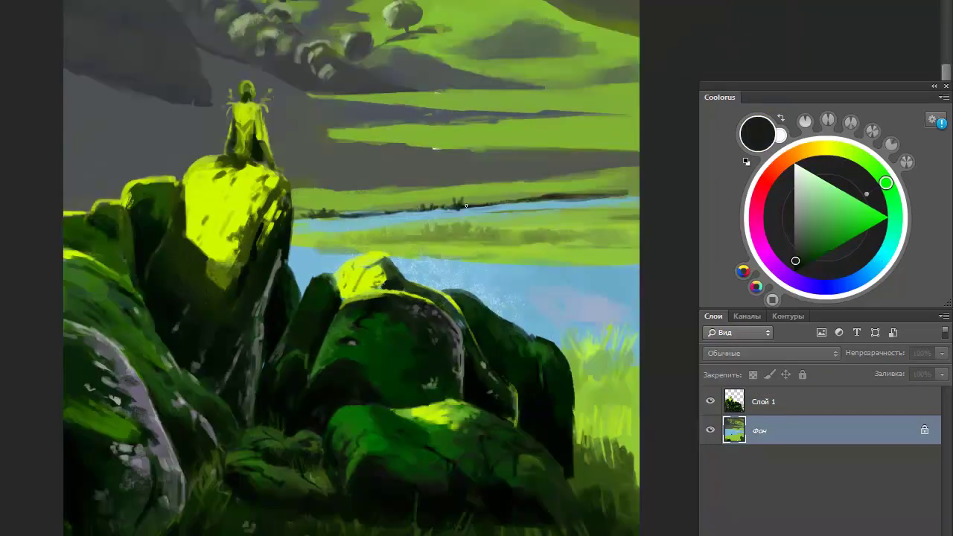
left_click(345, 217, "alt")
key("ctrl+minus")
left_click(387, 202, "alt")
Clean up the lower edge of the distant meadow strip and touch up the lone tree's crown with grey-green.
key("ctrl+d")
key("ctrl+plus")
left_click(393, 111, "alt")
key("ctrl+minus")
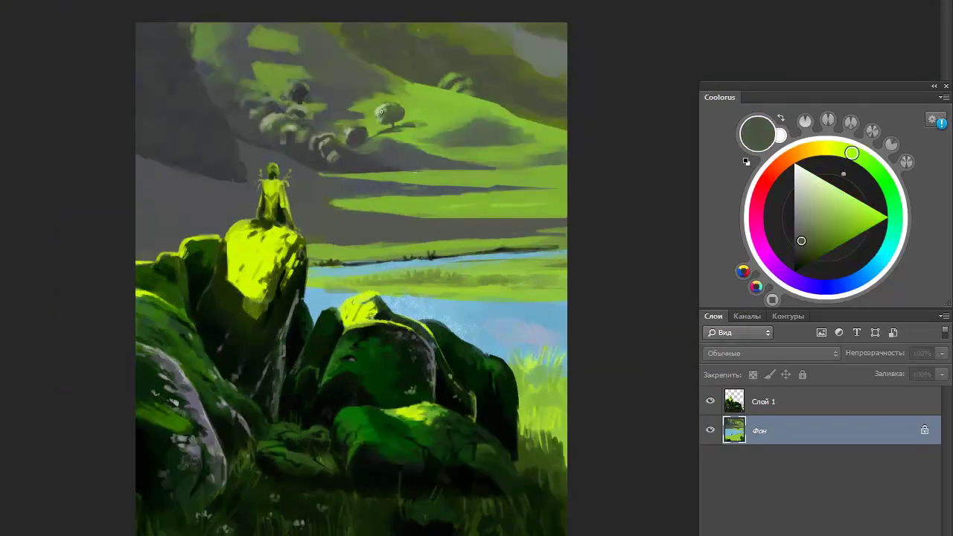
left_click(390, 119, "alt")
Try a vertical stroke over the valley on a new layer above the background, and hide that layer.
key("ctrl+shift+alt+n")
left_click(493, 195, "alt")
left_click_drag(493, 236, 493, 158)
key("ctrl+minus")
left_click(709, 431)
On the background layer, reshape the lone tree's crown and the neighbouring row of trees with grey-green foliage strokes.
left_click(759, 459)
key("ctrl+plus")
left_click(379, 123, "alt")
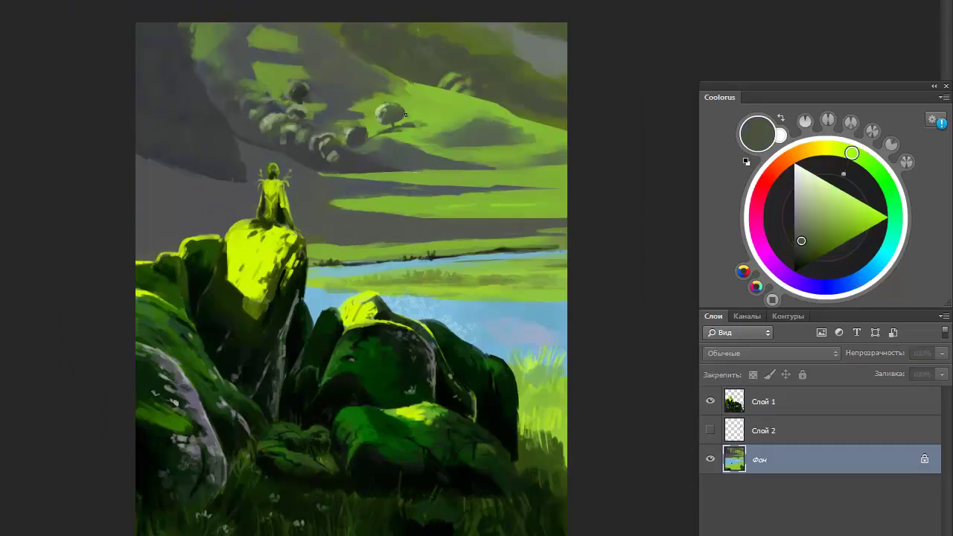
left_click(356, 127, "alt")
left_click(379, 128, "alt")
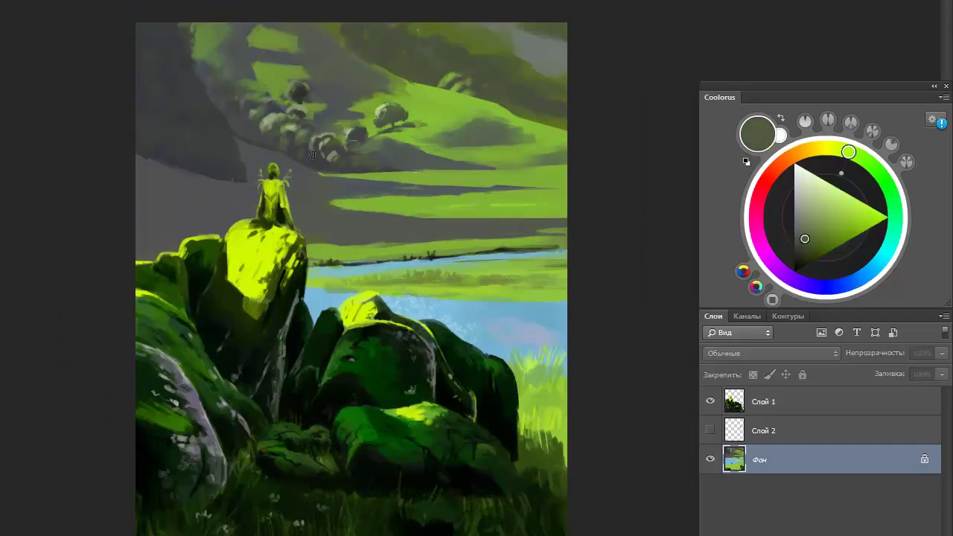
Glaze the shaded valley floor behind the figure with a muted blue-grey haze.
key("ctrl+minus")
left_click(463, 191, "alt")
key("ctrl+plus")
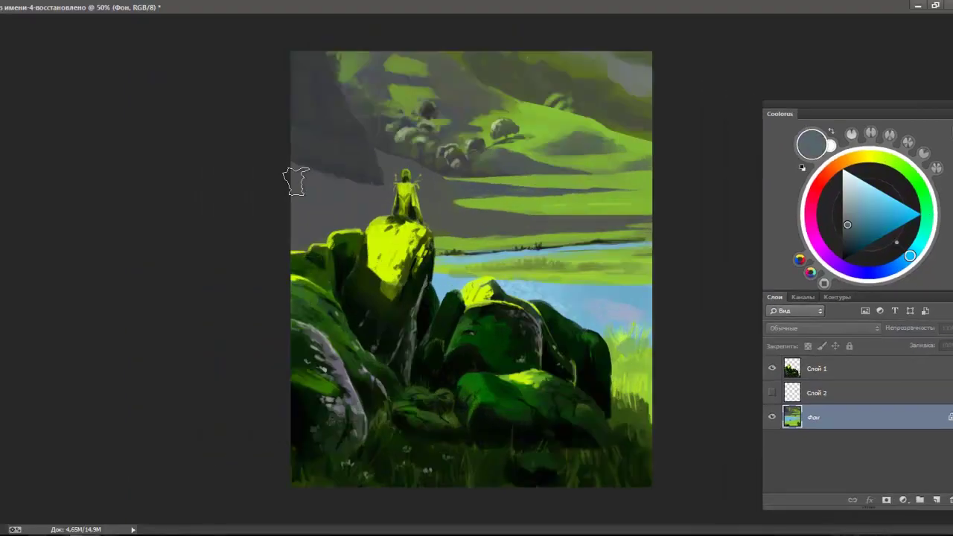
Paint a tiny black-and-white cow on the distant shaded meadow strip, using a new layer above the background.
key("d")
key("ctrl+shift+alt+n")
scroll(477, 171, "up", 2)
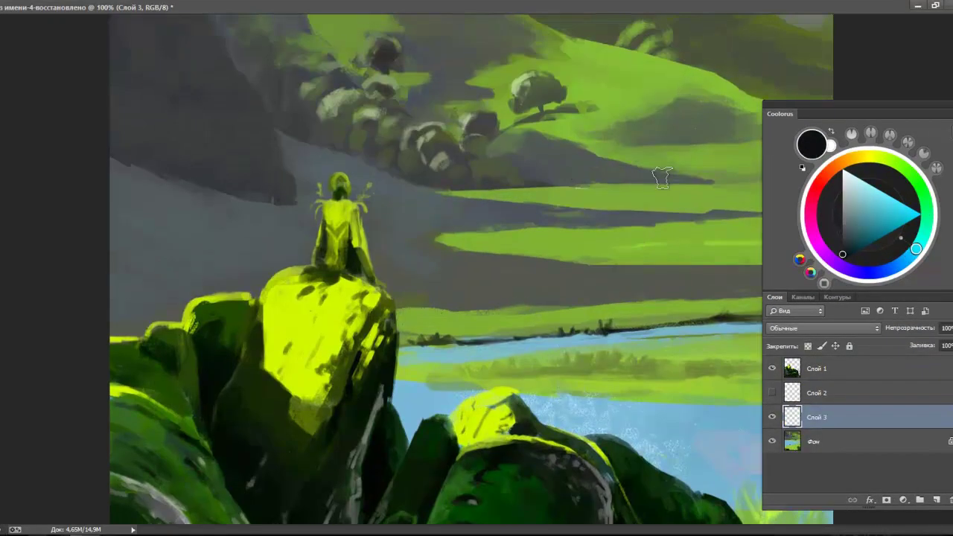
left_click(563, 213, "alt")
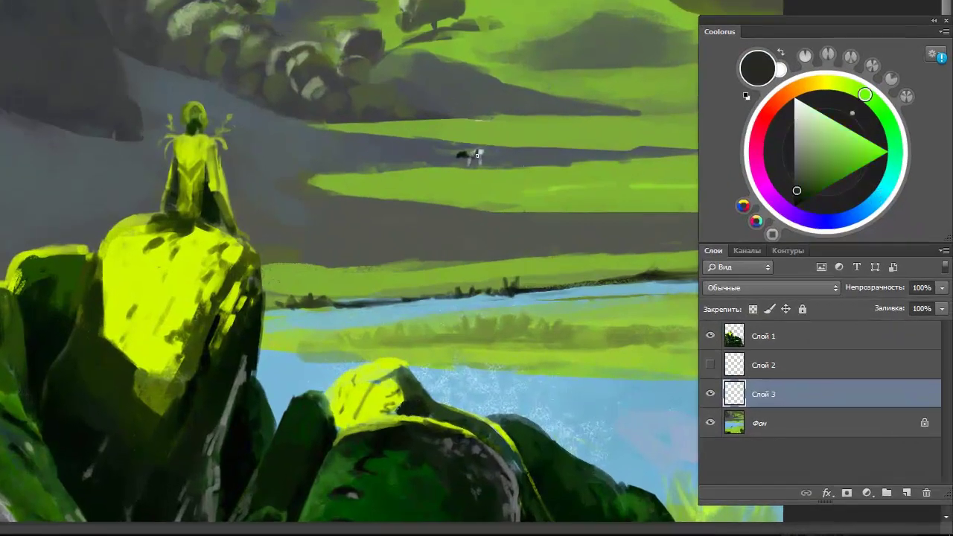
left_click(466, 156, "alt")
left_click(468, 159, "alt")
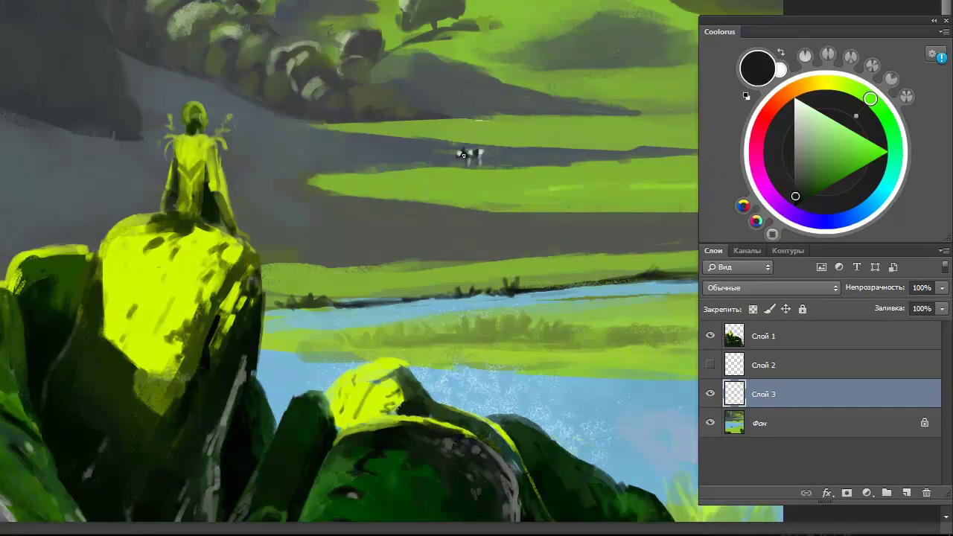
Paint two more tiny grazing cows with black and white patches in line with the first one, nearer the figure.
left_click(429, 152, "alt")
mouse_move(421, 157)
left_mouse_down()
mouse_move(429, 153)
mouse_move(393, 162)
left_mouse_up()
left_click(426, 155, "alt")
left_click(401, 160, "alt")
left_click(399, 160, "alt")
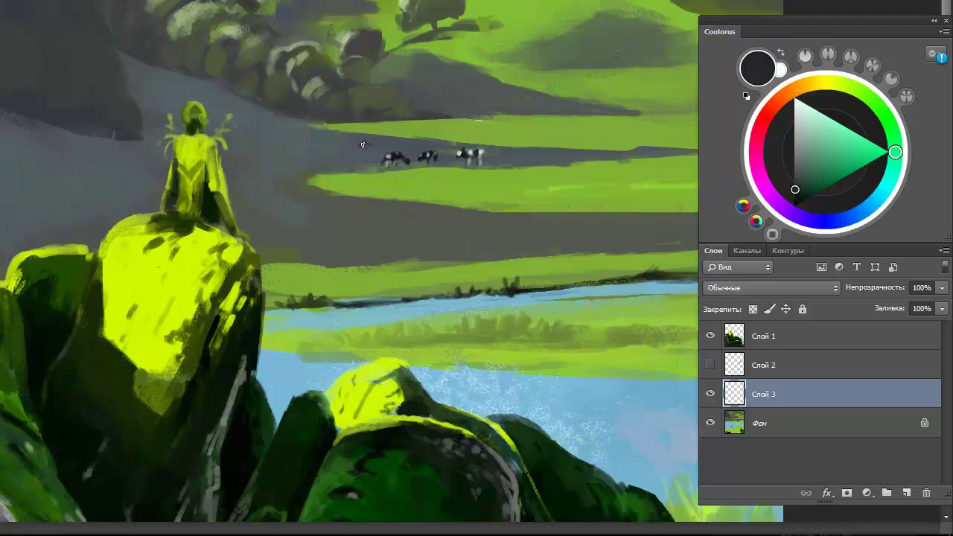
On the background layer, define the lower edge of the grassy bank between river and lake with darker green strokes.
scroll(399, 160, "down", 3)
scroll(474, 227, "up", 1)
key("alt+bracketleft")
left_click(473, 227, "alt")
scroll(474, 227, "up", 1)
left_click(474, 227, "alt")
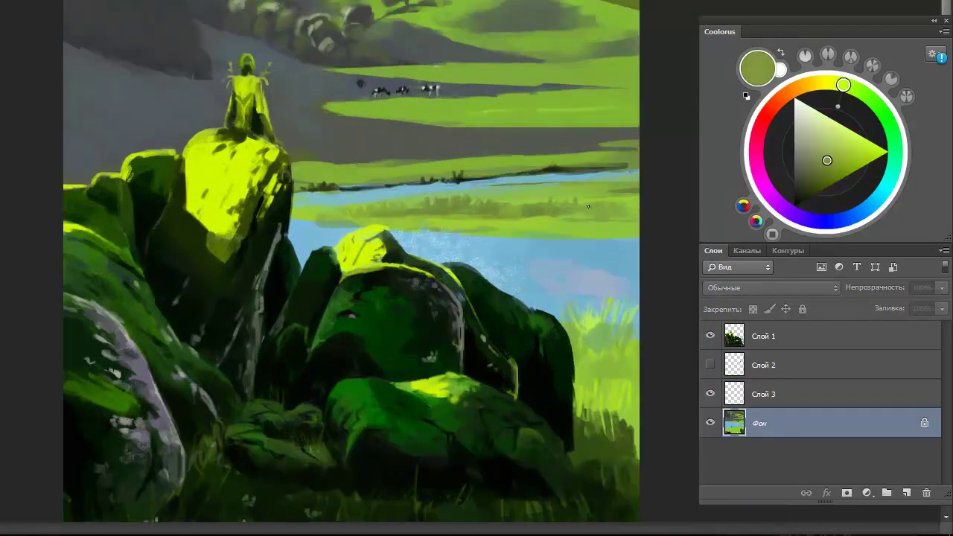
left_click(588, 192, "alt")
left_click(564, 247, "alt")
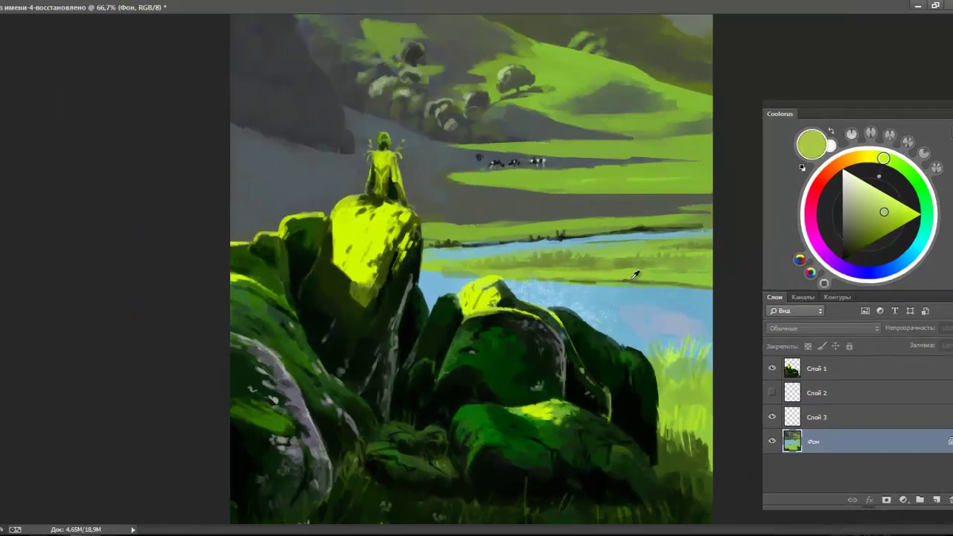
Paint horizontal ripples across the lake in darker blue and pale blue-white, adding light curved reflections near the pinkish patch.
left_click(480, 281, "alt")
mouse_move(510, 294)
left_mouse_down()
mouse_move(676, 282)
mouse_move(640, 312)
left_mouse_up()
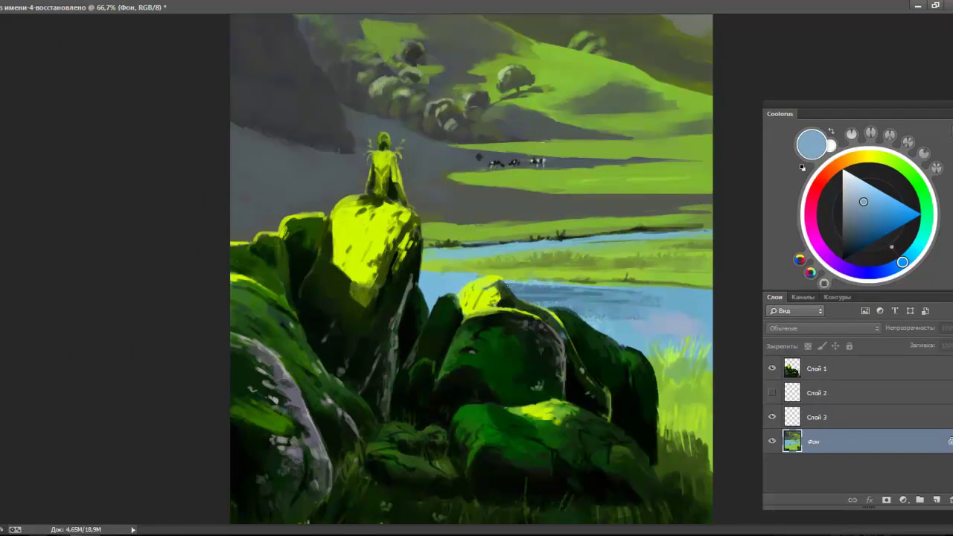
left_click(585, 290, "alt")
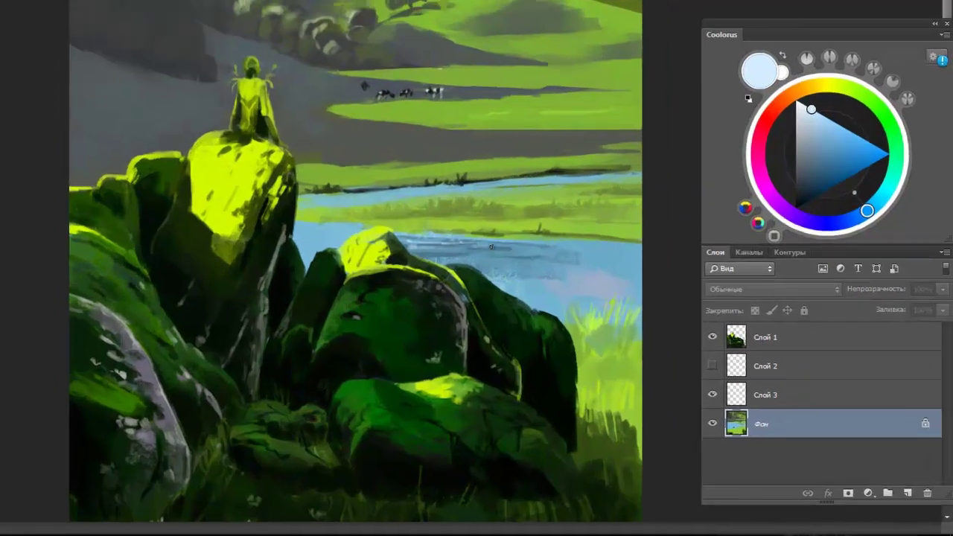
left_click_drag(411, 251, 608, 255)
left_click(521, 256, "alt")
left_click(599, 277, "alt")
left_click_drag(596, 289, 630, 269)
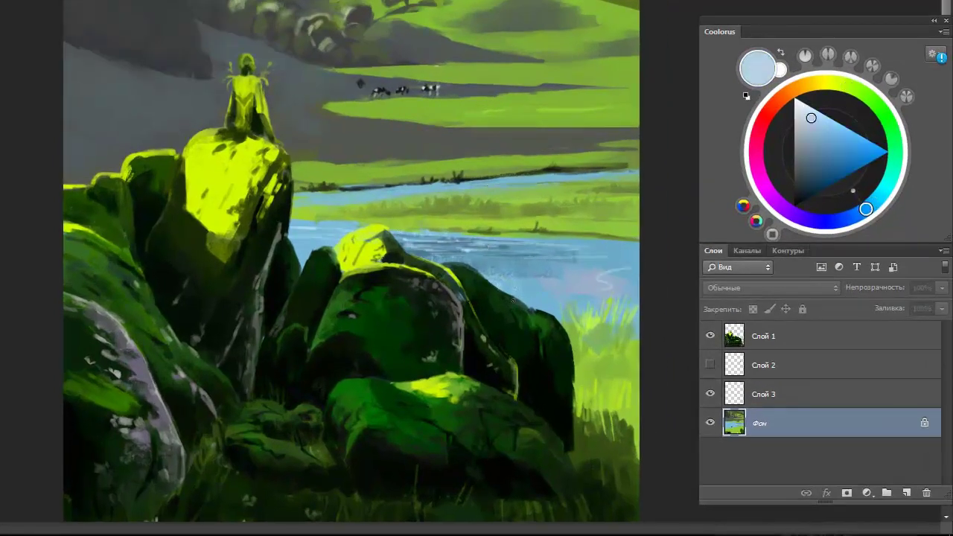
left_click_drag(405, 257, 476, 257)
left_click(563, 276, "alt")
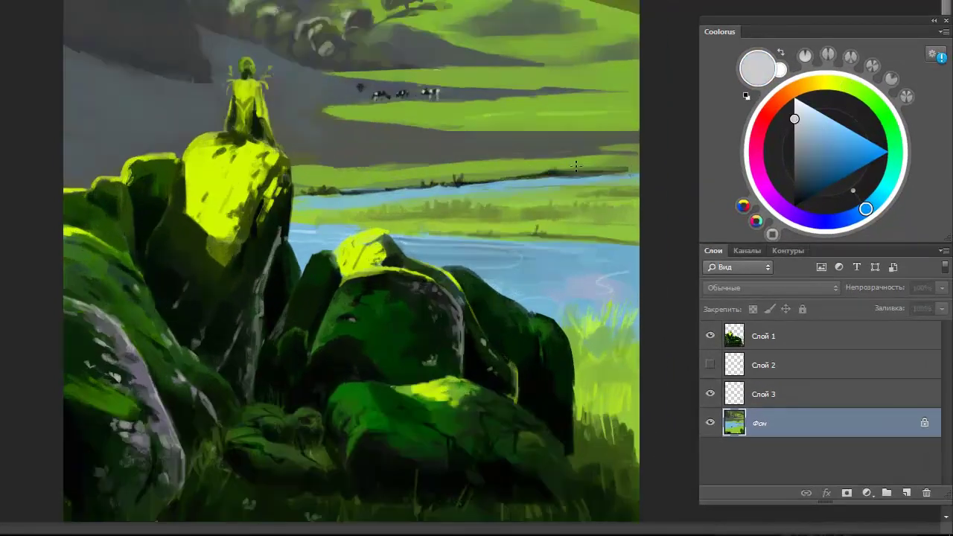
Add green and olive grass strokes along the grassy strip between the river and the lake.
left_click(489, 173, "alt")
left_click(556, 225, "alt")
left_click(460, 213, "alt")
left_click(563, 204, "alt")
key("ctrl+minus")
left_click(542, 273, "alt")
On the foreground layer Слой 1, paint very dark green grass along the bottom of the picture beneath the rocks.
key("ctrl+minus")
left_click(373, 385, "ctrl")
left_click(372, 385, "alt")
left_click(485, 368, "alt")
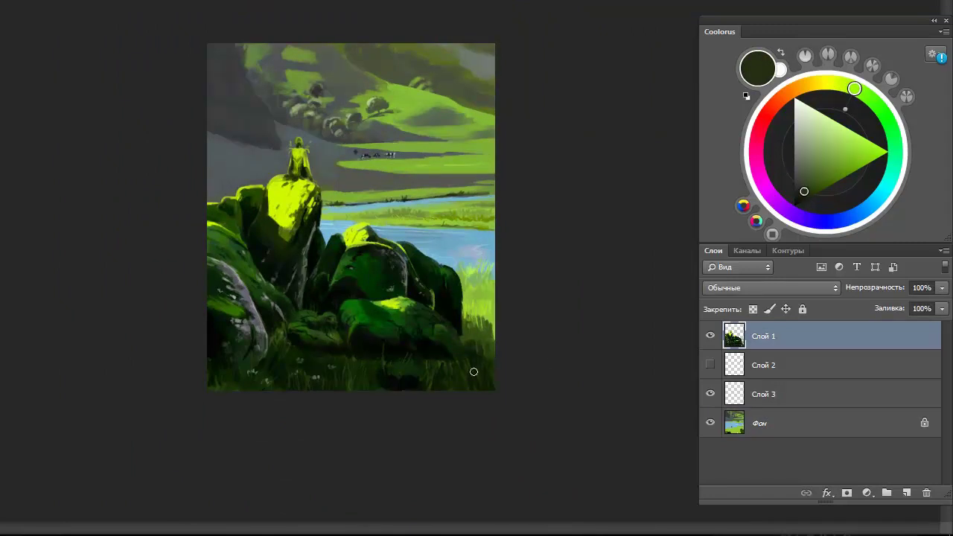
Dot small pale blue flowers into the grass beside the lower-right foreground rock.
key("ctrl+plus")
left_click(552, 400, "alt")
key("ctrl+minus")
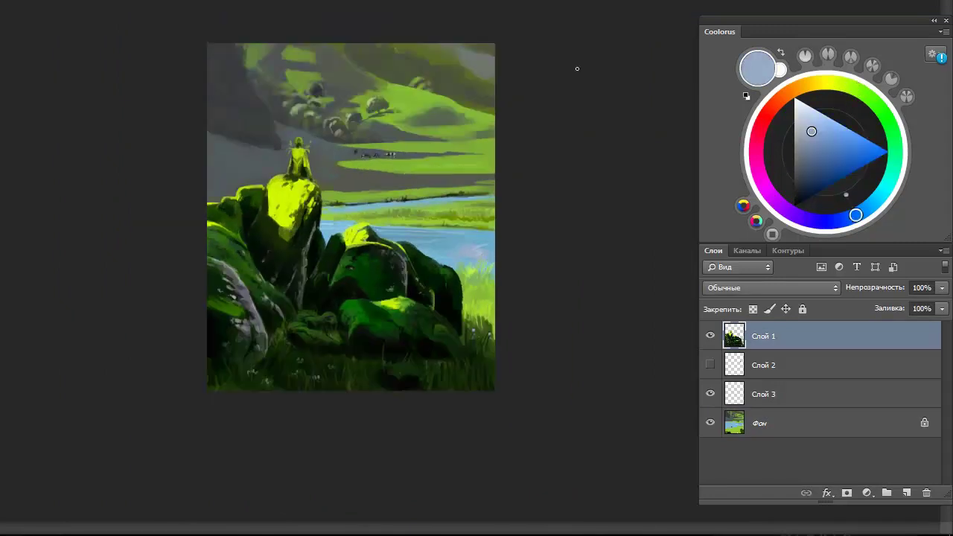
On the background layer, cover the far upper-right hillside with rounded olive-green bushes and add pale grey strokes above it.
key("ctrl+plus")
left_click(388, 50, "alt")
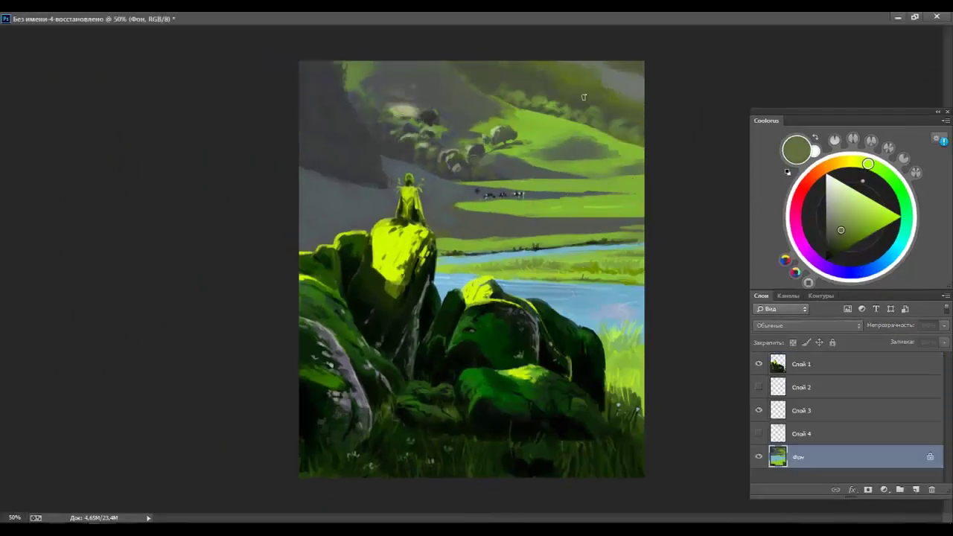
left_click(415, 102, "alt")
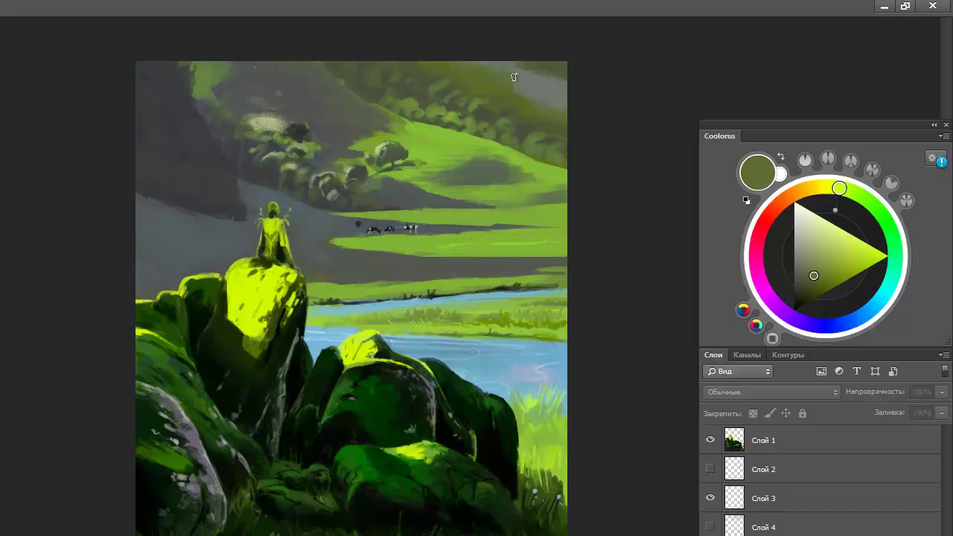
left_click(563, 102, "alt")
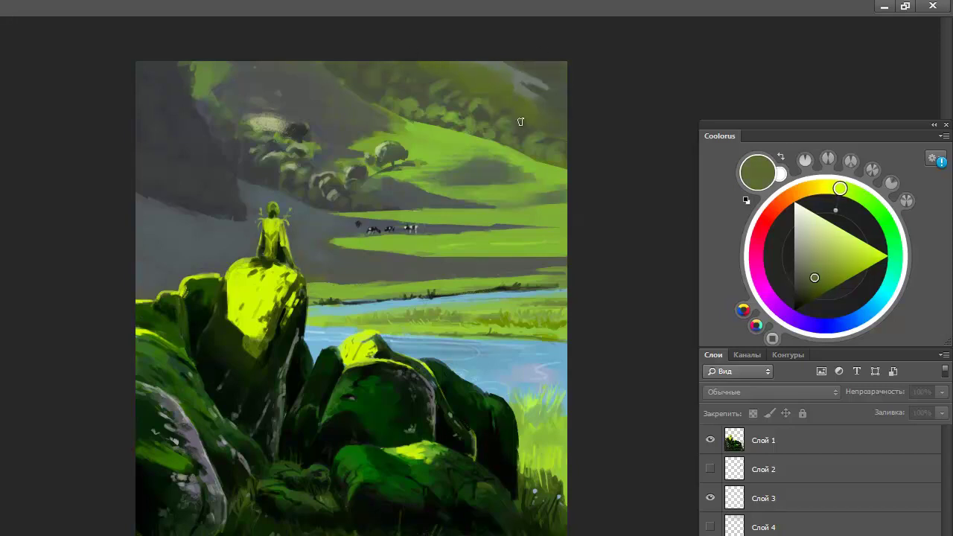
Extend the tree cluster up the shaded hillside behind the figure with dark round crowns and muted green foliage.
left_click(469, 100, "alt")
left_click(383, 149, "alt")
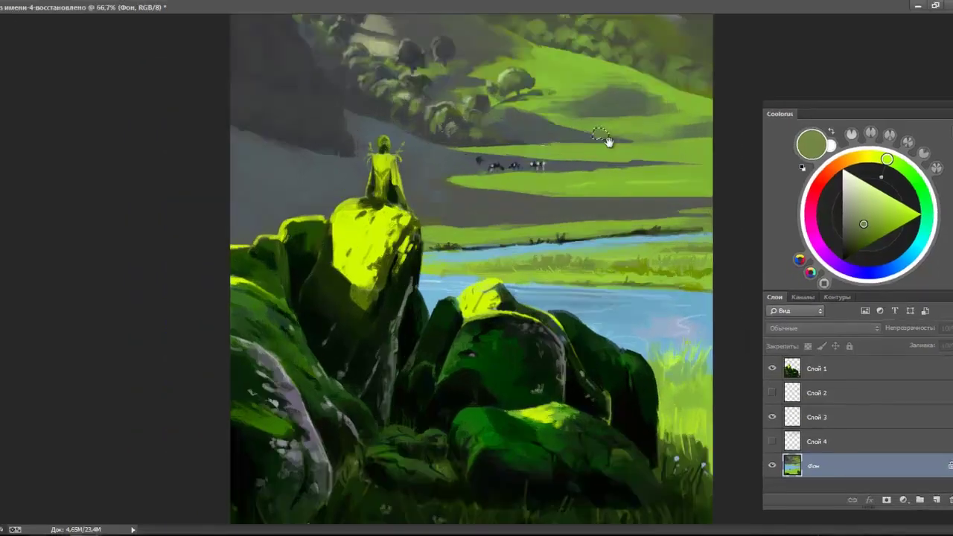
scroll(606, 142, "up", 1)
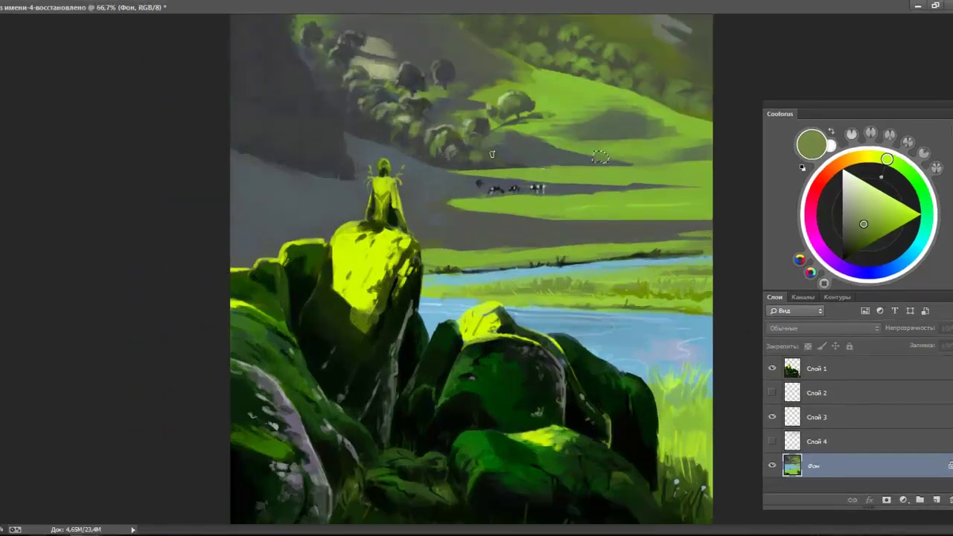
Paint a small grey-green bush with tiny dark shrubs beside it at the meadow's edge, to the right above the cows.
left_click(614, 160, "alt")
scroll(614, 161, "down", 1)
scroll(521, 148, "up", 3)
key("Tab")
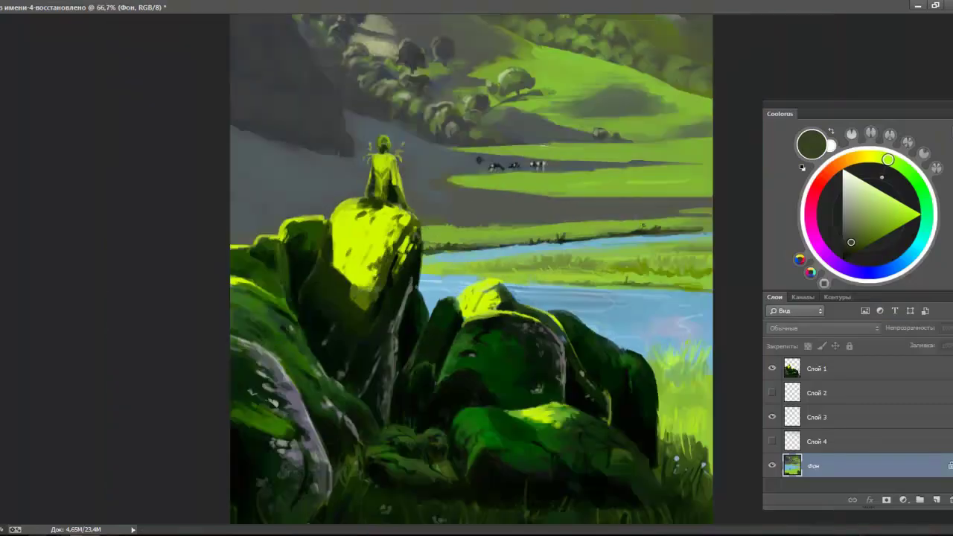
Paint a continuous line of dark green vegetation along the river's far bank.
left_click(564, 235, "alt")
left_click(564, 235, "alt")
left_click(656, 229, "alt")
left_click(501, 243, "alt")
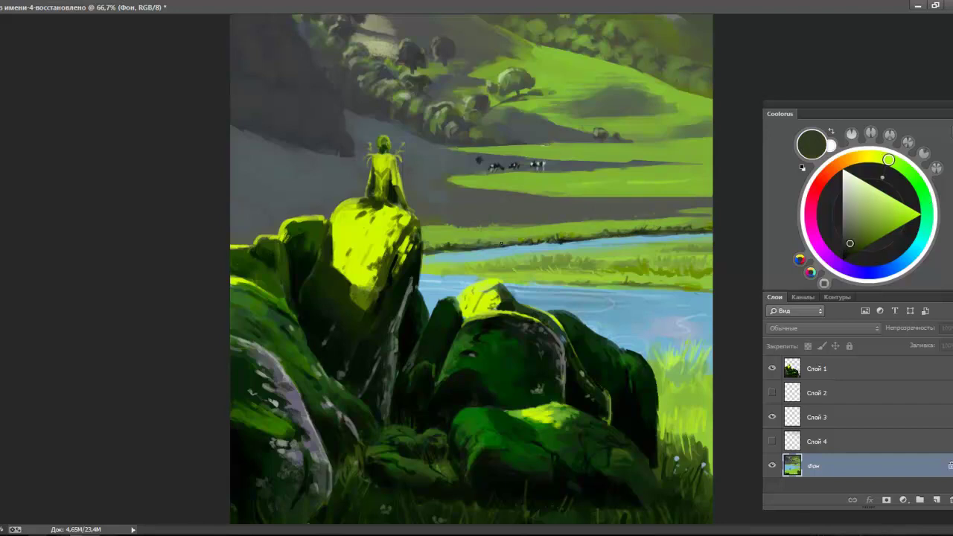
Highlight the far-bank vegetation, the grassy strip and the tall grass at the right with bright yellow-green strokes.
left_click(447, 246, "alt")
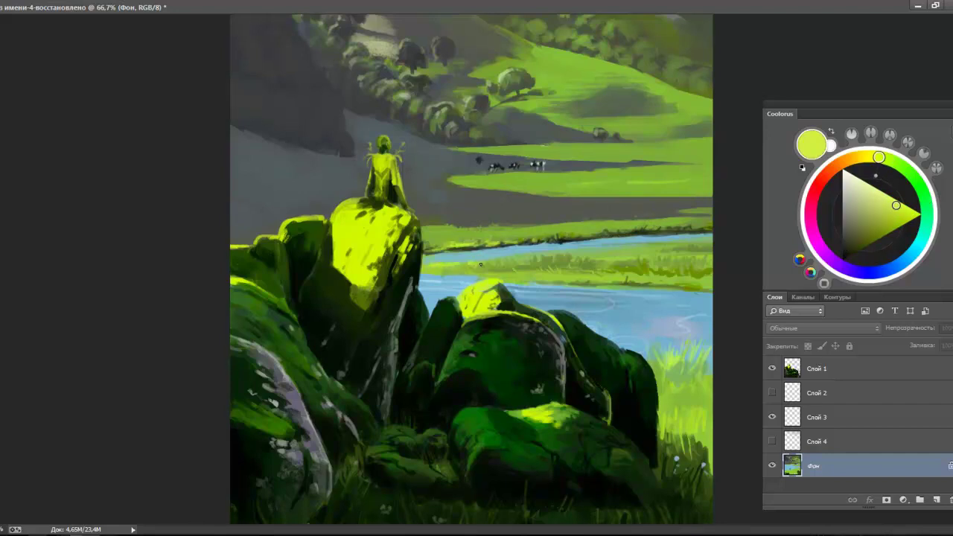
mouse_move(680, 361)
left_mouse_down()
mouse_move(673, 383)
mouse_move(704, 379)
left_mouse_up()
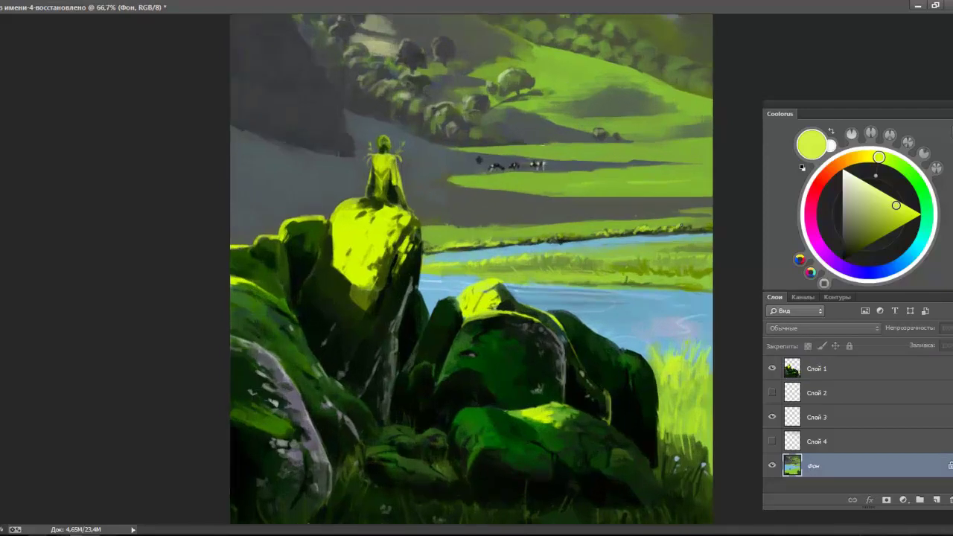
left_click(430, 248, "alt")
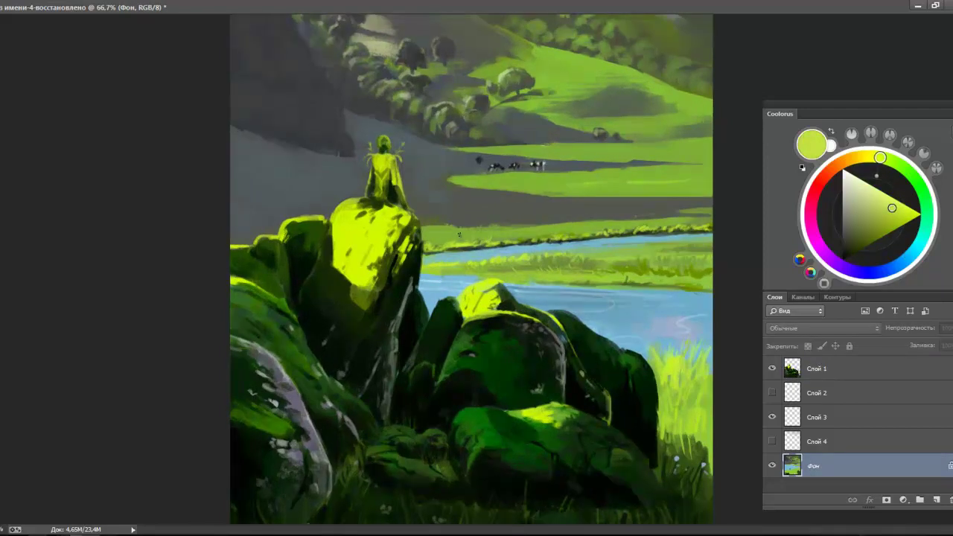
Extend the lone tree's cast shadow across the sunlit slope with dark grey-green strokes.
left_click(509, 122, "alt")
left_click(533, 99, "alt")
left_click(536, 93, "alt")
left_click(532, 95, "alt")
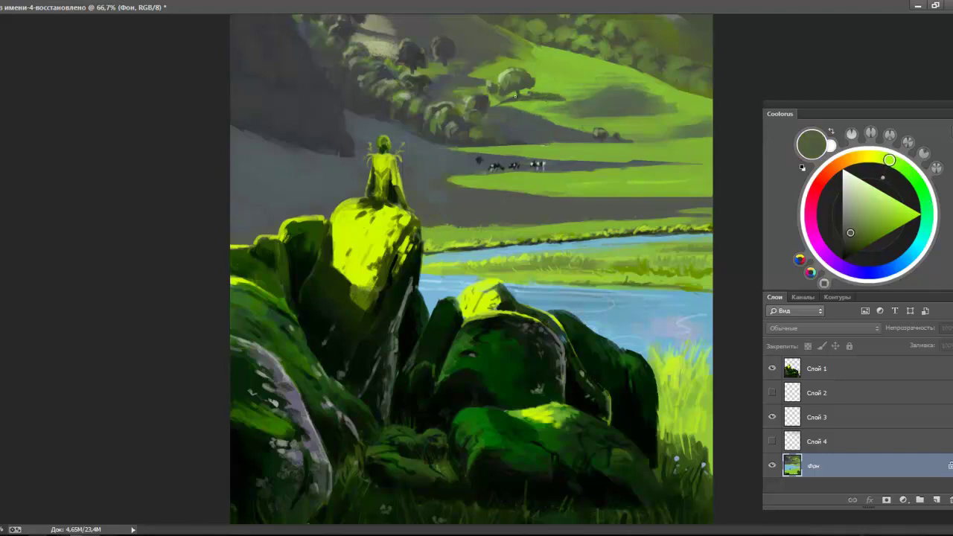